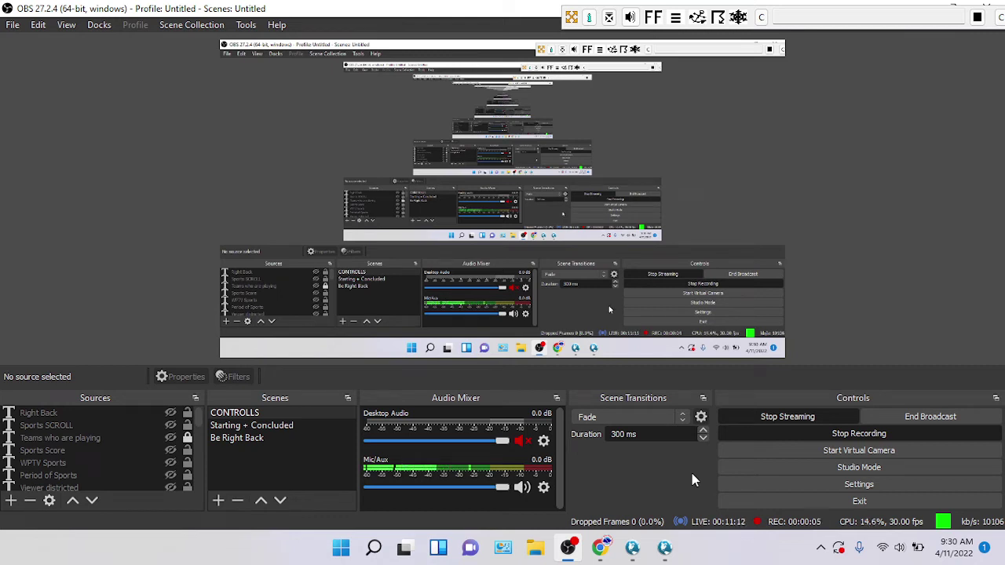
Switch to the CAVE D2D radar map and examine the storm line around Beaumont between Houston and Lake Charles.
mouse_move(665, 547)
click(674, 497)
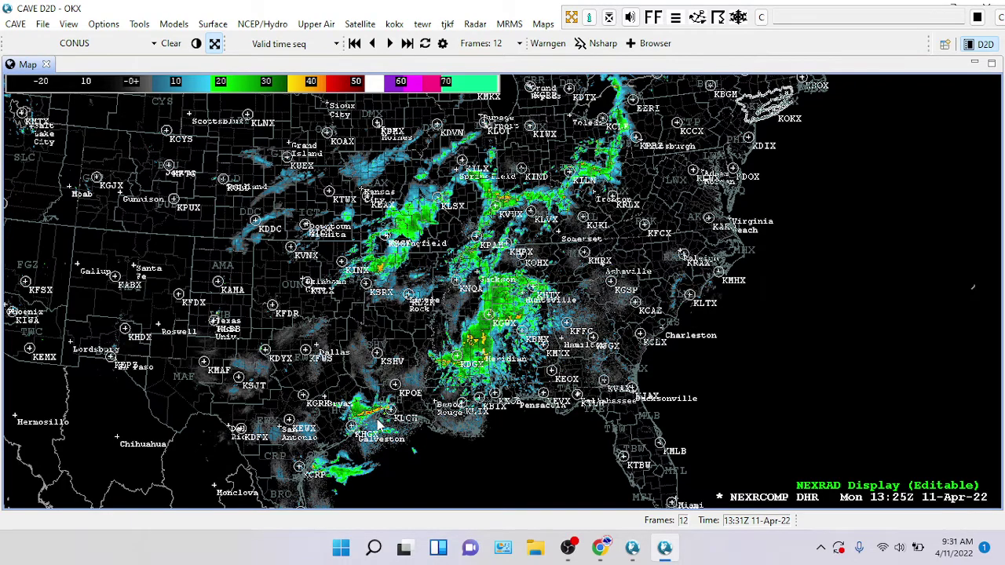
scroll(377, 421, up, 2)
scroll(369, 417, up, 1)
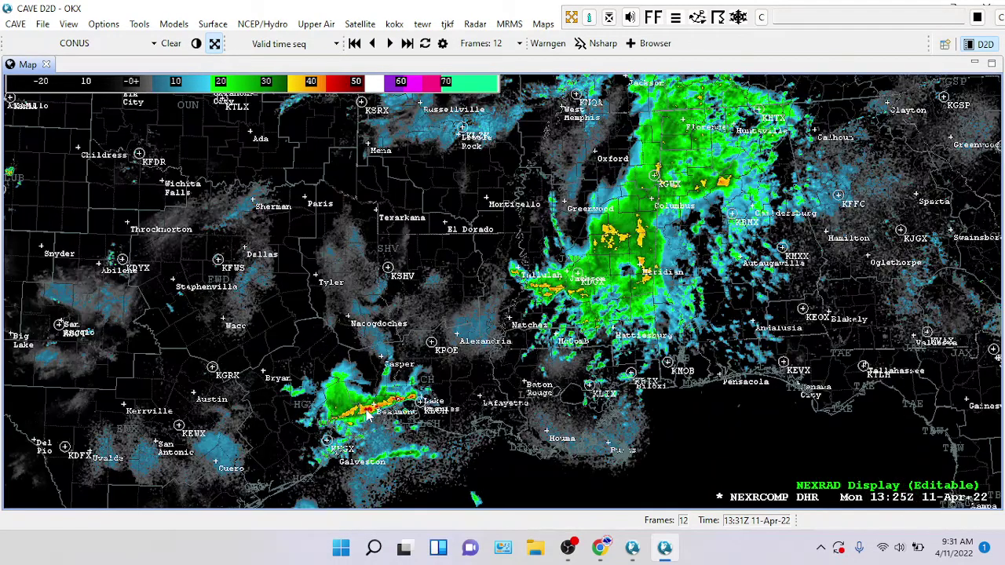
scroll(368, 413, up, 1)
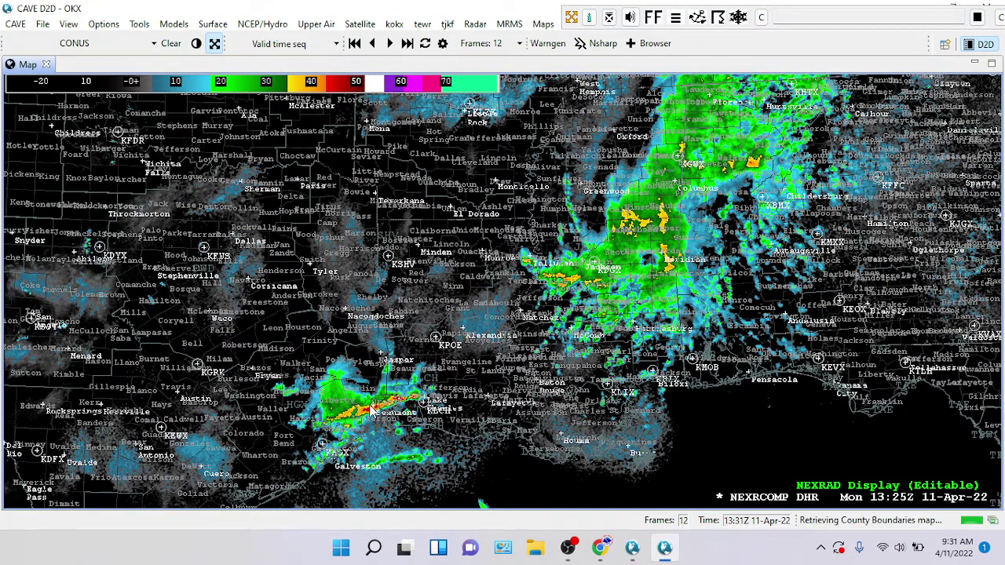
scroll(370, 410, up, 1)
scroll(371, 410, up, 1)
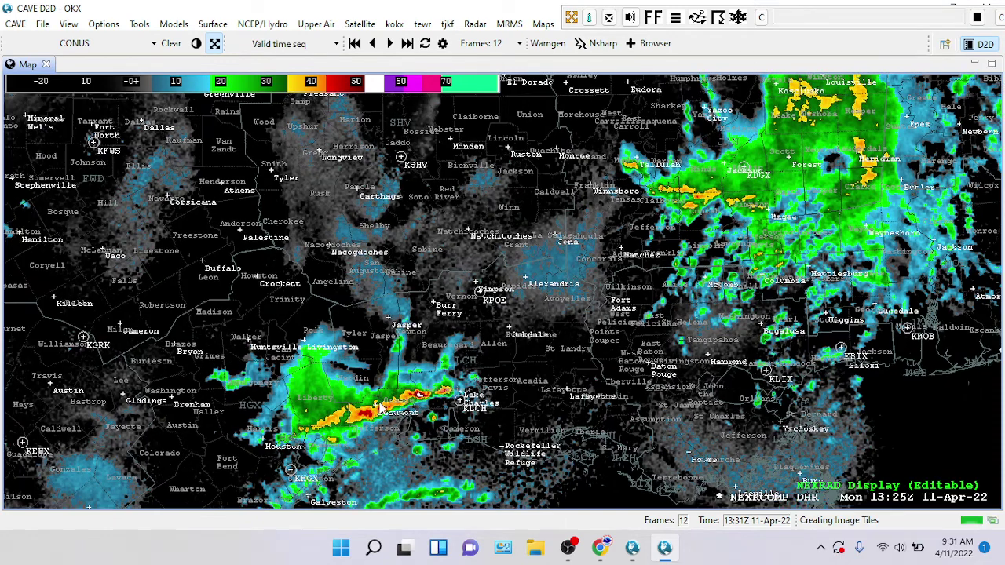
scroll(385, 449, up, 1)
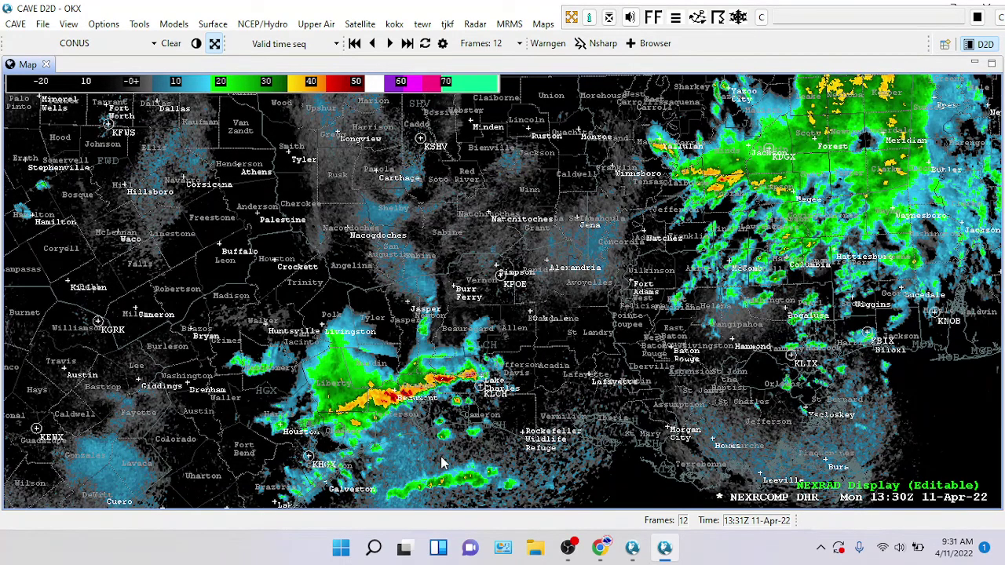
drag(507, 362, 532, 346)
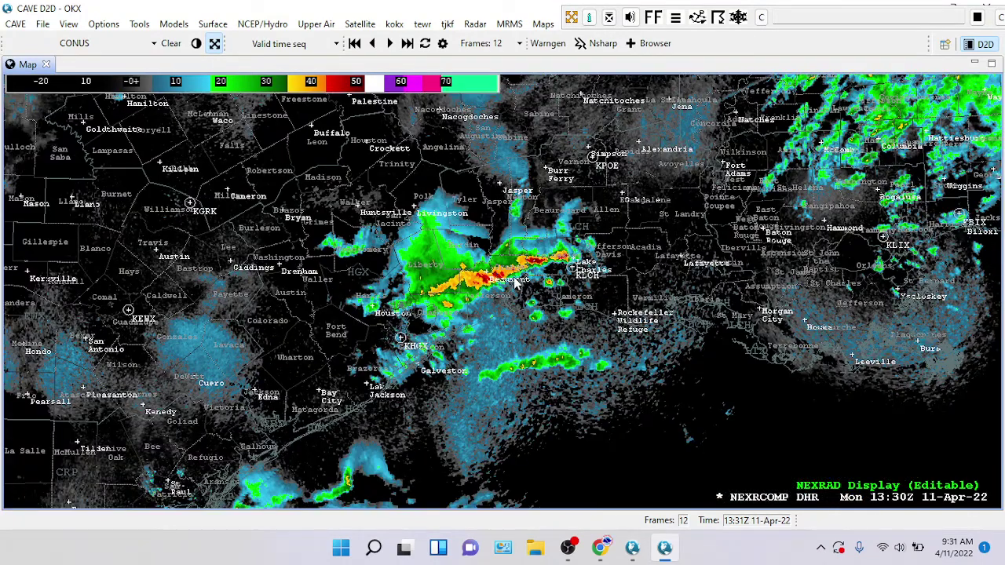
drag(493, 369, 484, 380)
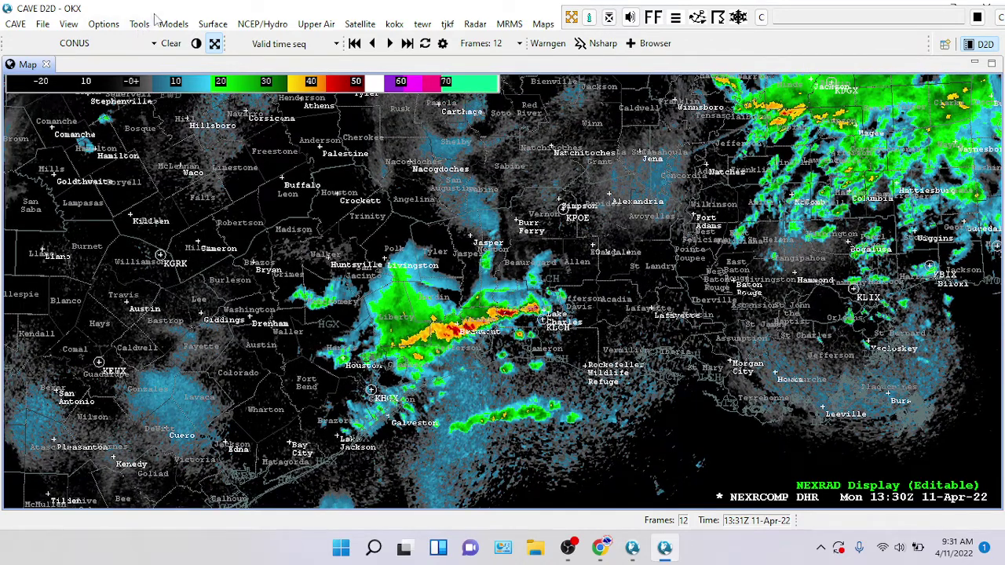
Open the PGEN Palette and start a Watch object from the MET class.
click(139, 24)
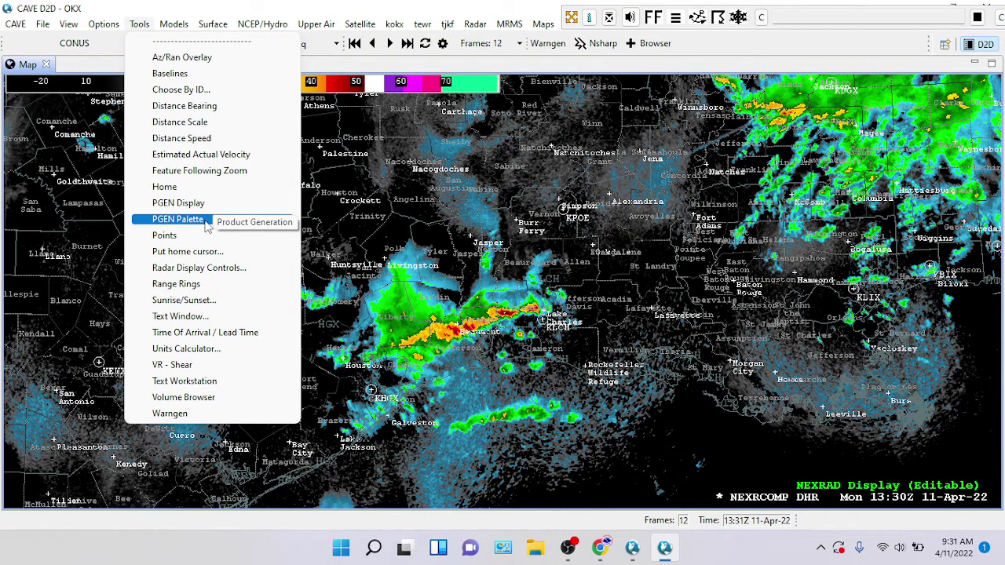
click(177, 220)
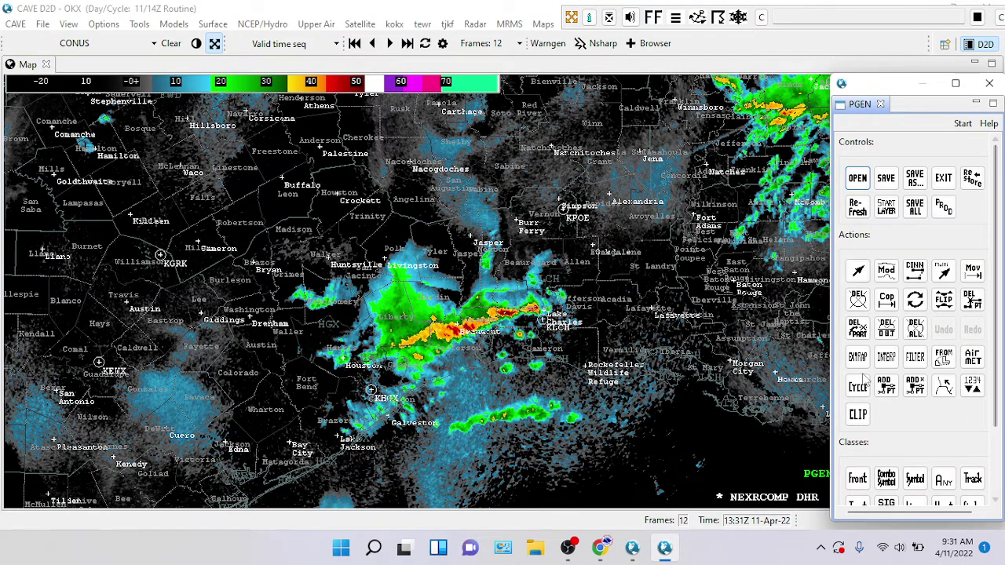
scroll(919, 381, down, 3)
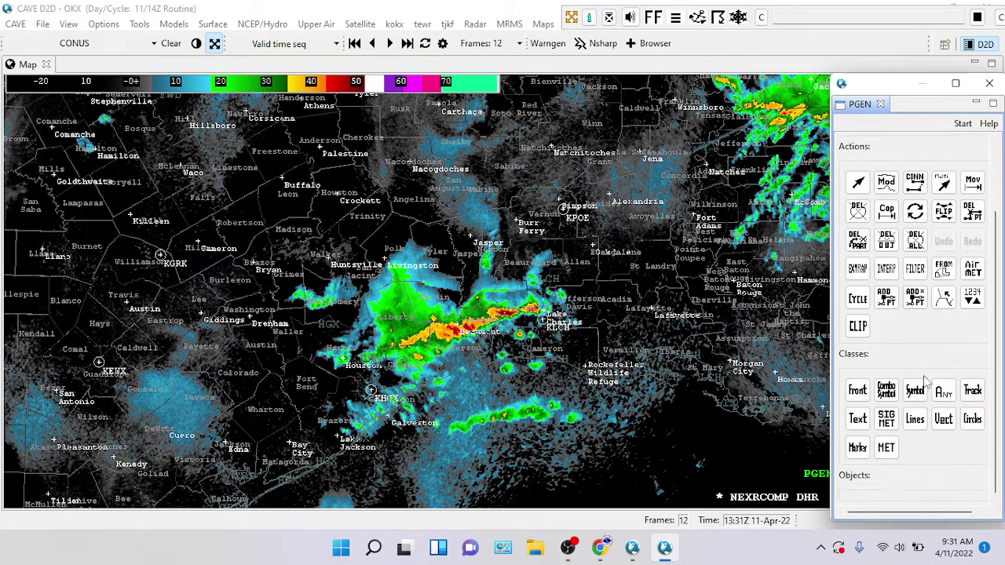
click(887, 447)
scroll(891, 456, down, 2)
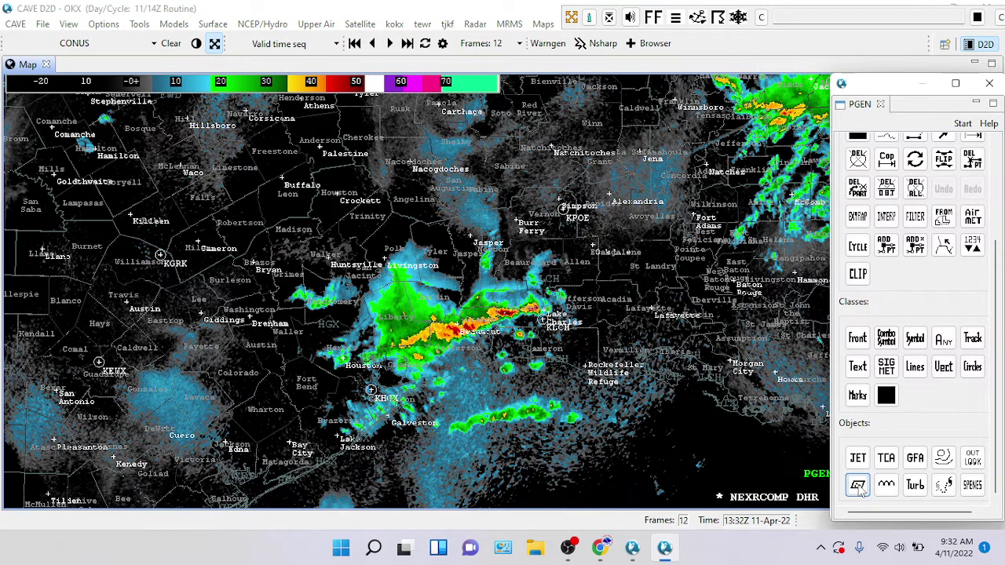
click(862, 489)
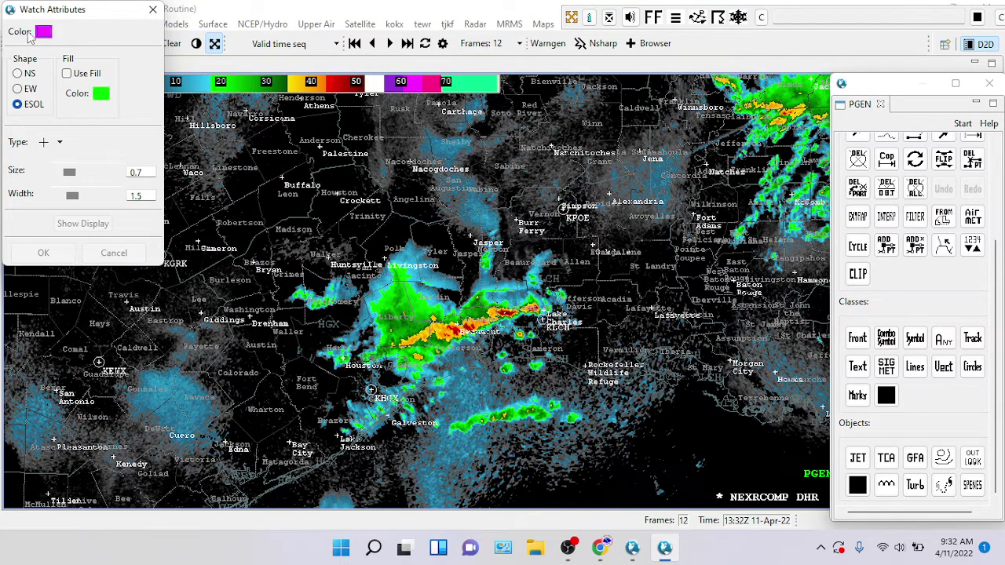
Draw an ESOL watch box from 20 WNW BPT to 30 NNW LCH and move its specifications window clear of the box.
click(443, 328)
click(562, 292)
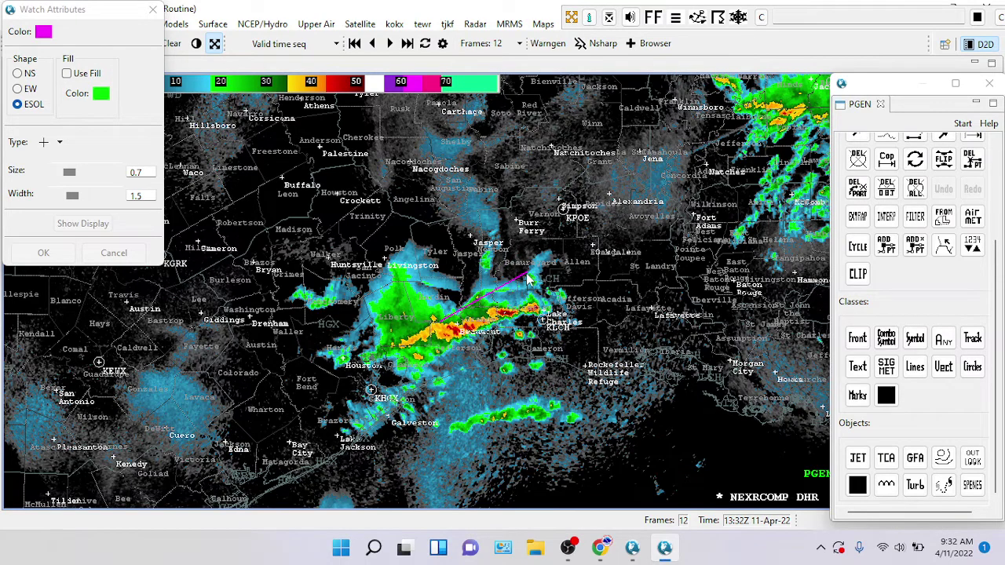
right_click(527, 277)
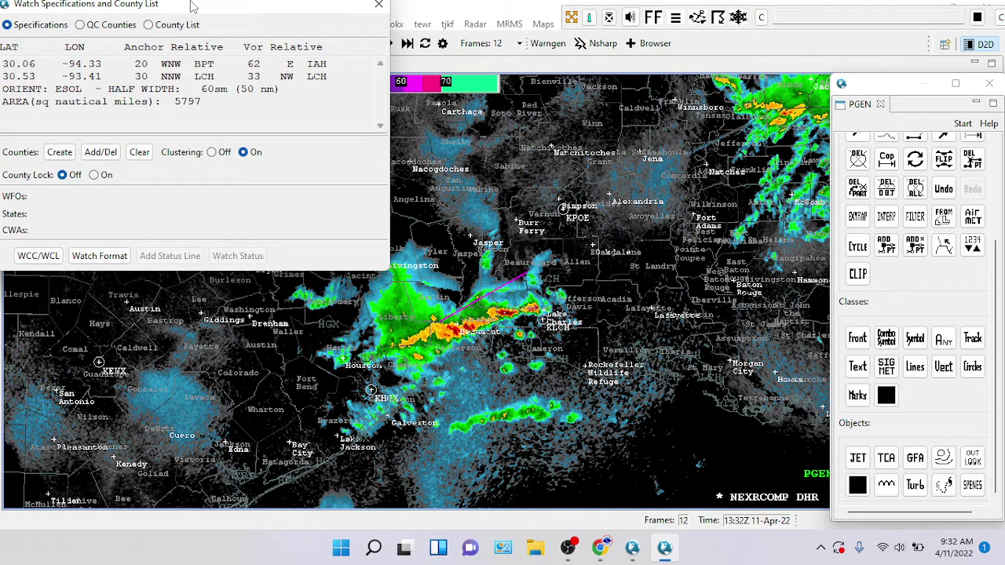
drag(192, 6, 195, 39)
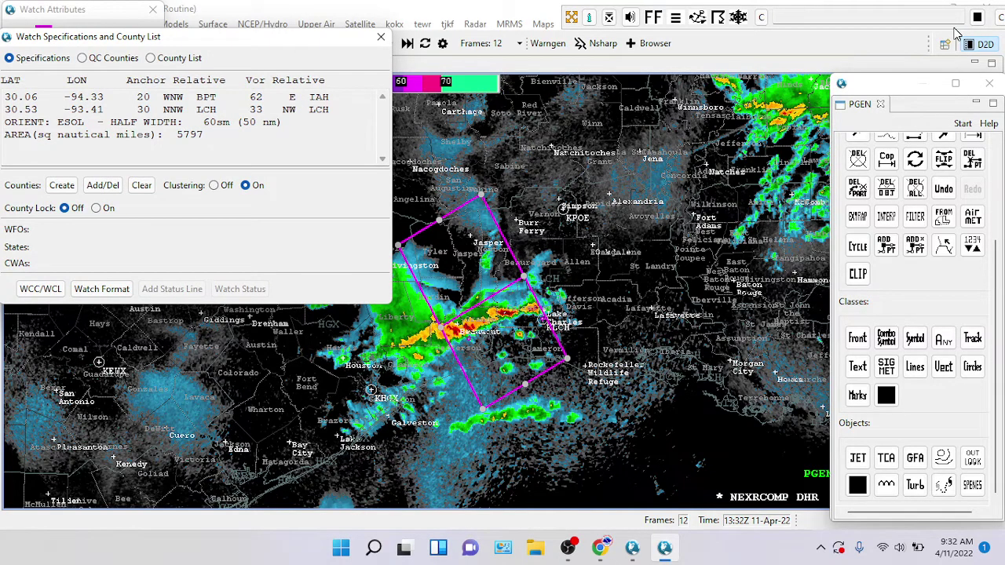
drag(195, 37, 805, 39)
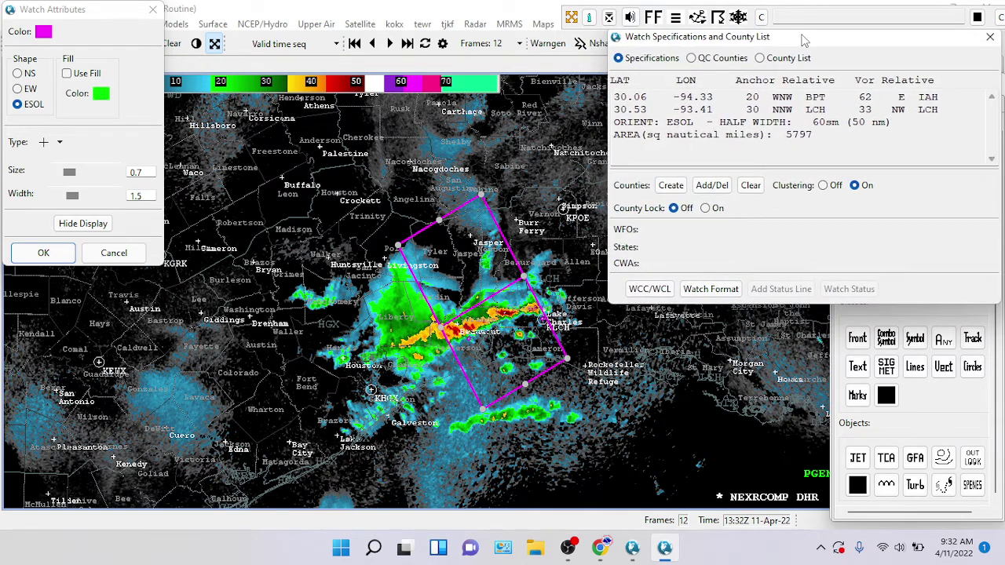
Reshape the watch box by moving its east anchor to 15 NE LCH and narrowing its half width to 20sm.
scroll(482, 435, up, 2)
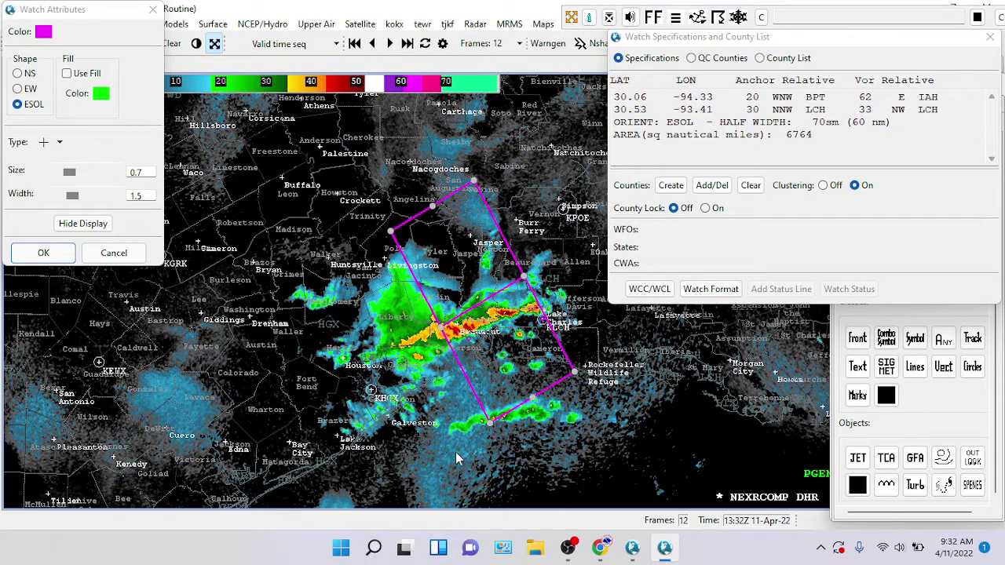
drag(456, 451, 433, 445)
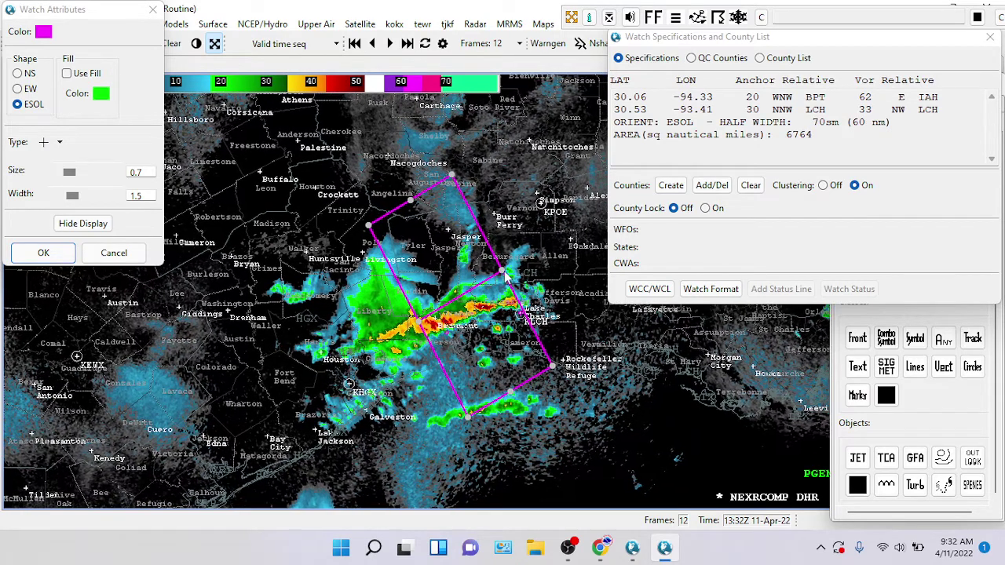
drag(503, 275, 539, 297)
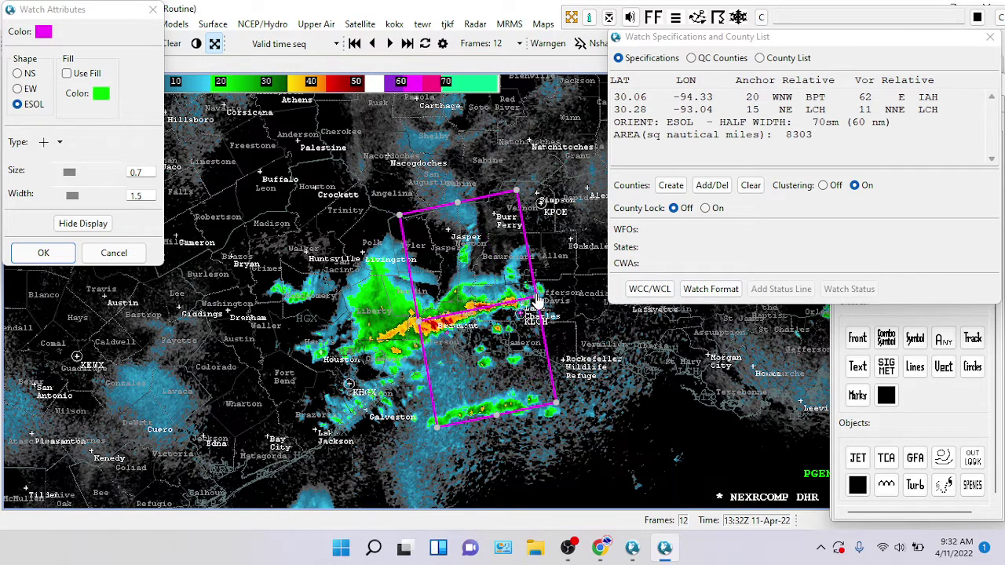
drag(458, 203, 468, 287)
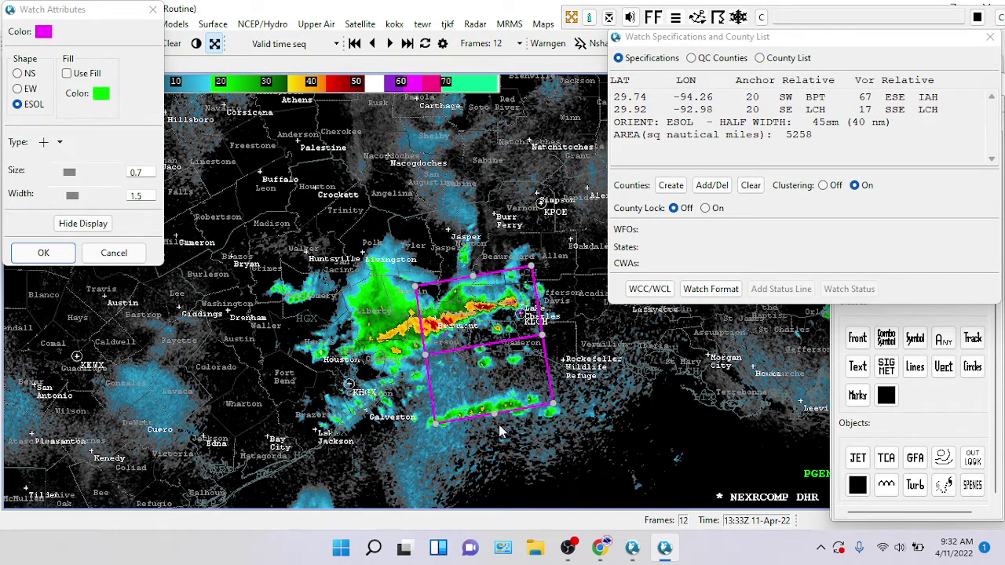
drag(491, 414, 475, 346)
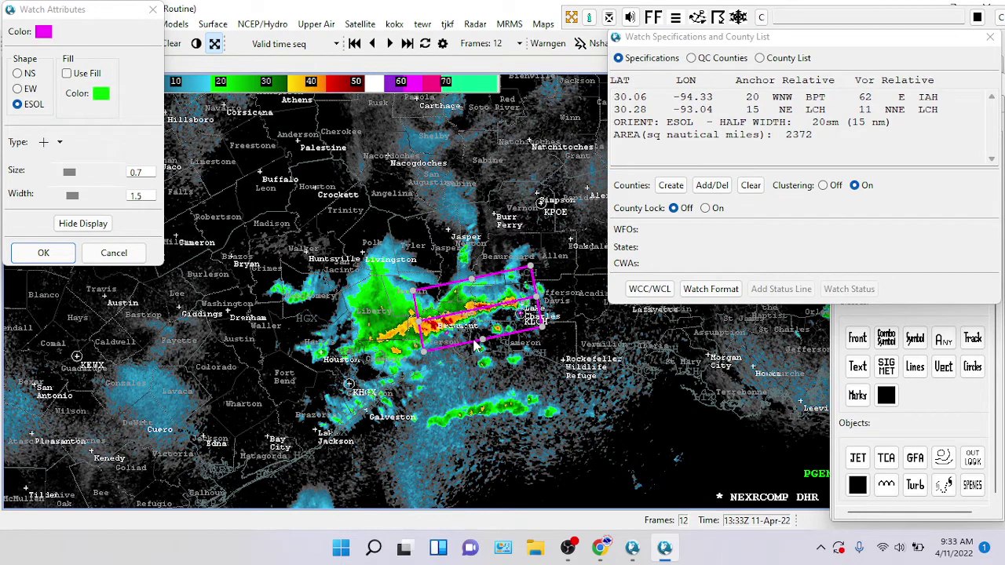
Move the watch box's west anchor to 25 W BPT and tighten its half width to 15sm around the storm line.
drag(421, 330, 567, 427)
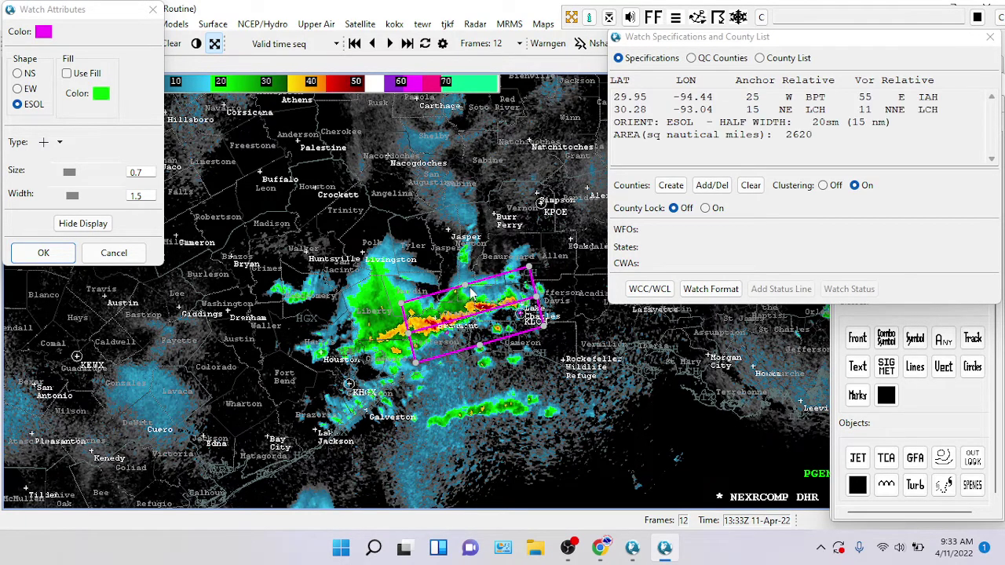
drag(465, 290, 480, 333)
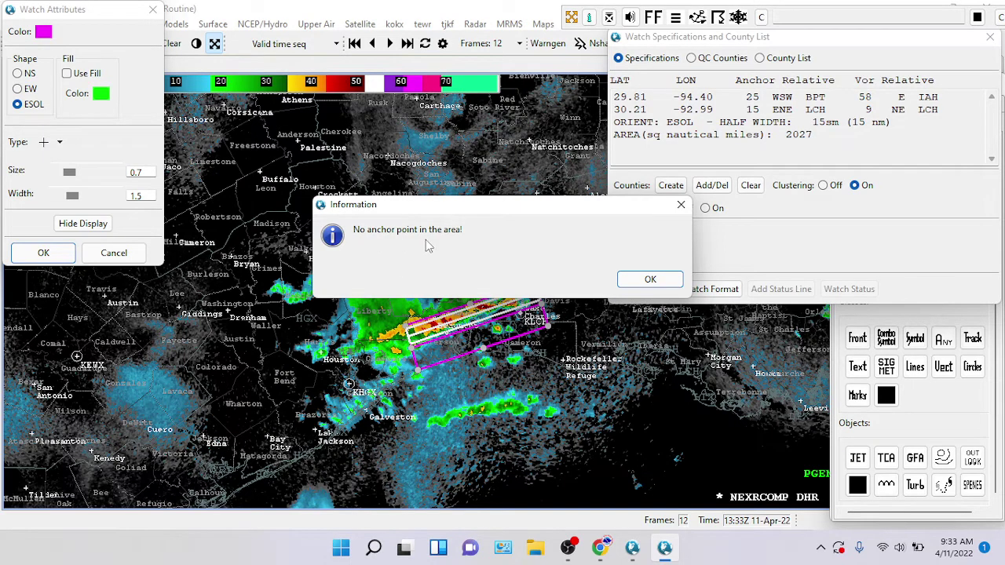
click(650, 280)
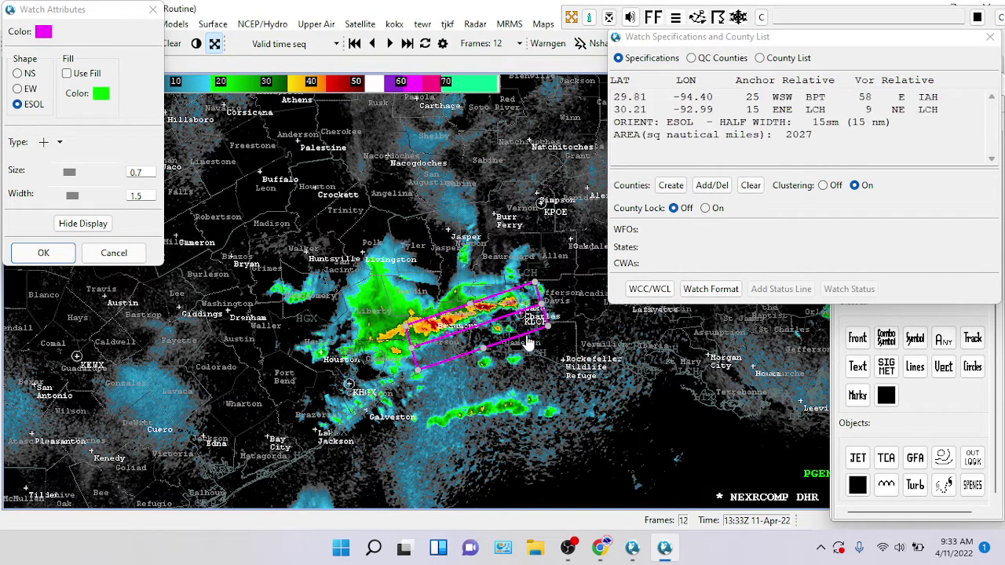
click(484, 347)
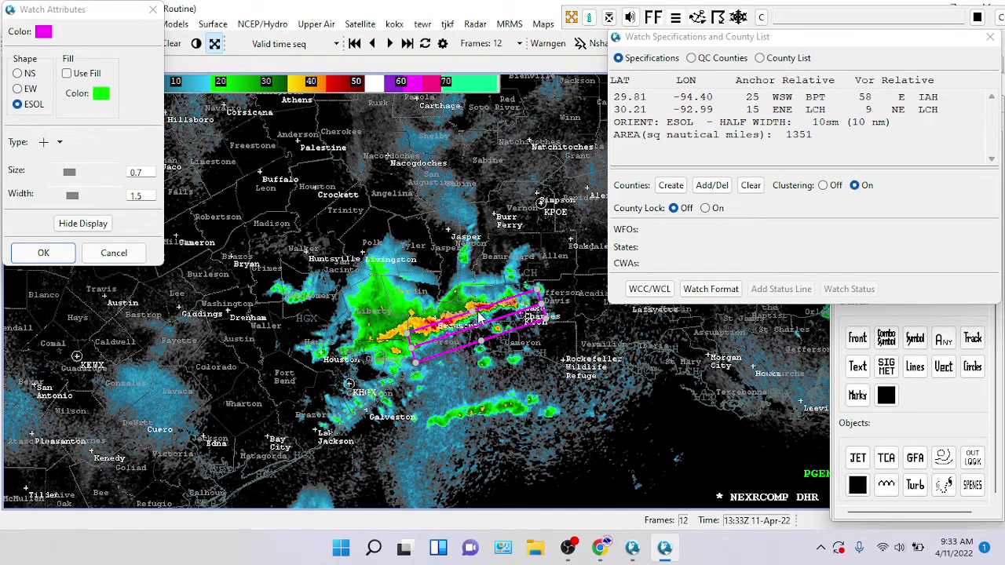
drag(469, 306, 486, 344)
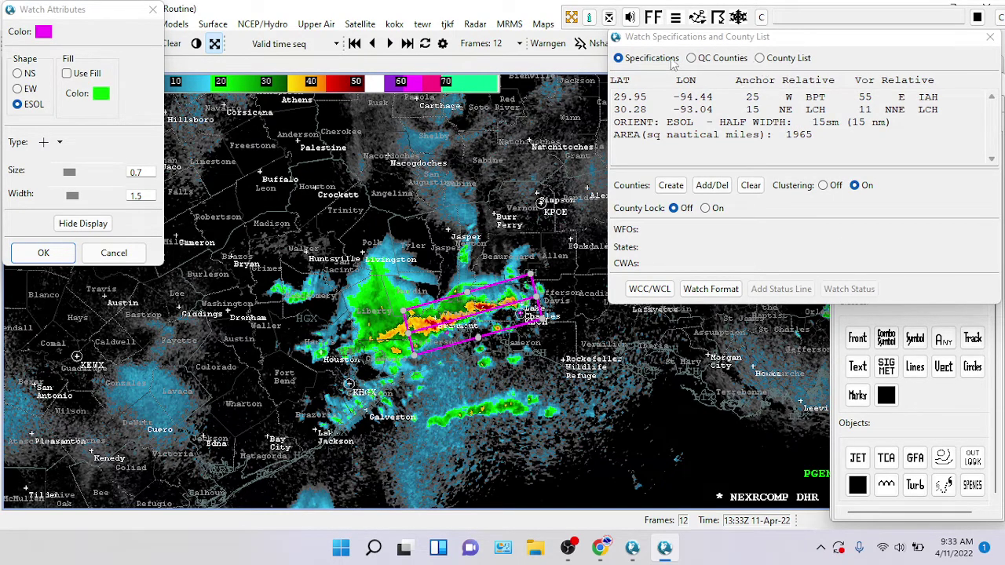
Create the county list for the watch, place the list window beside the watch box, and review the included counties.
click(761, 60)
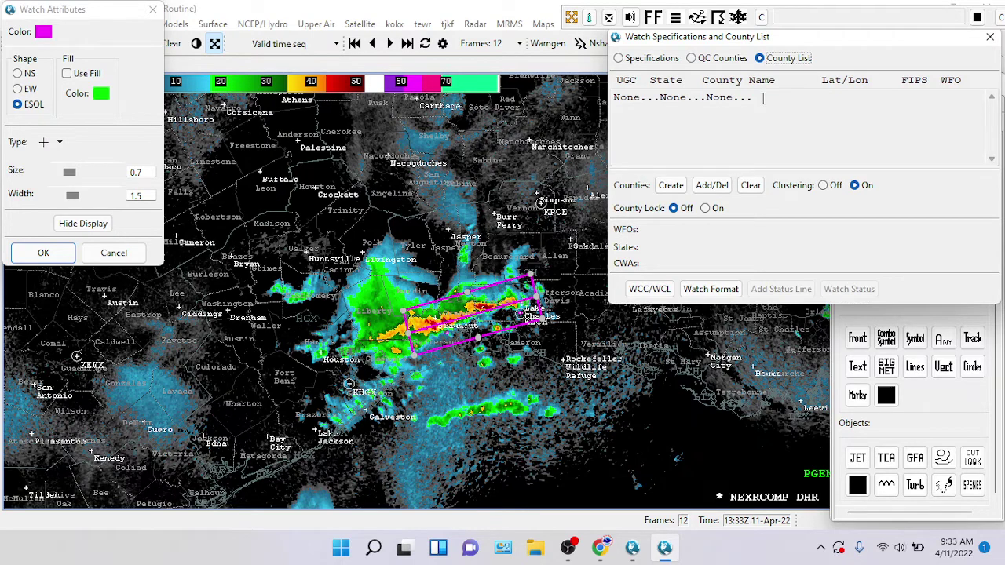
click(667, 188)
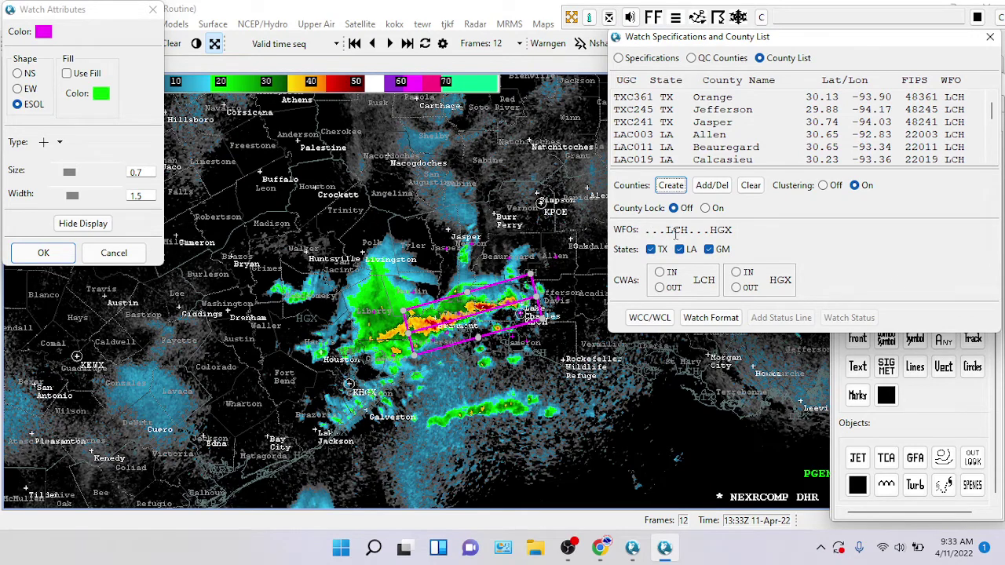
drag(780, 43, 573, 167)
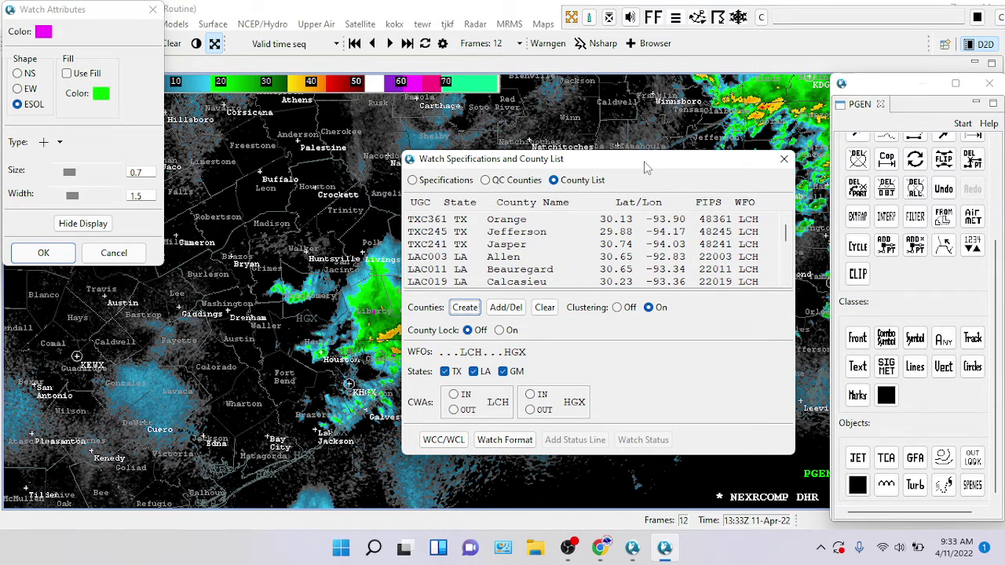
drag(644, 161, 758, 51)
scroll(754, 146, down, 2)
scroll(751, 146, up, 2)
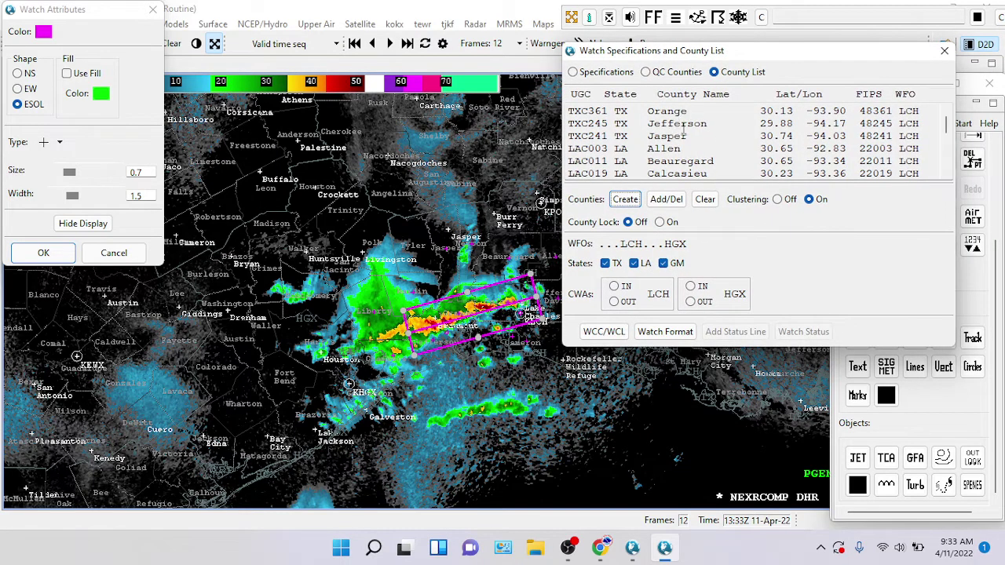
scroll(683, 133, down, 1)
scroll(681, 129, down, 3)
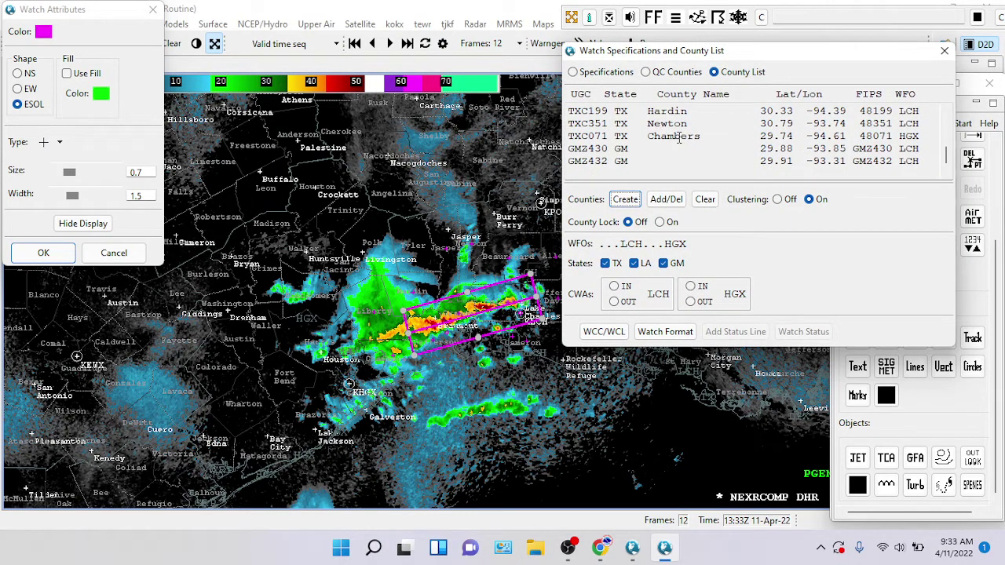
scroll(680, 138, up, 4)
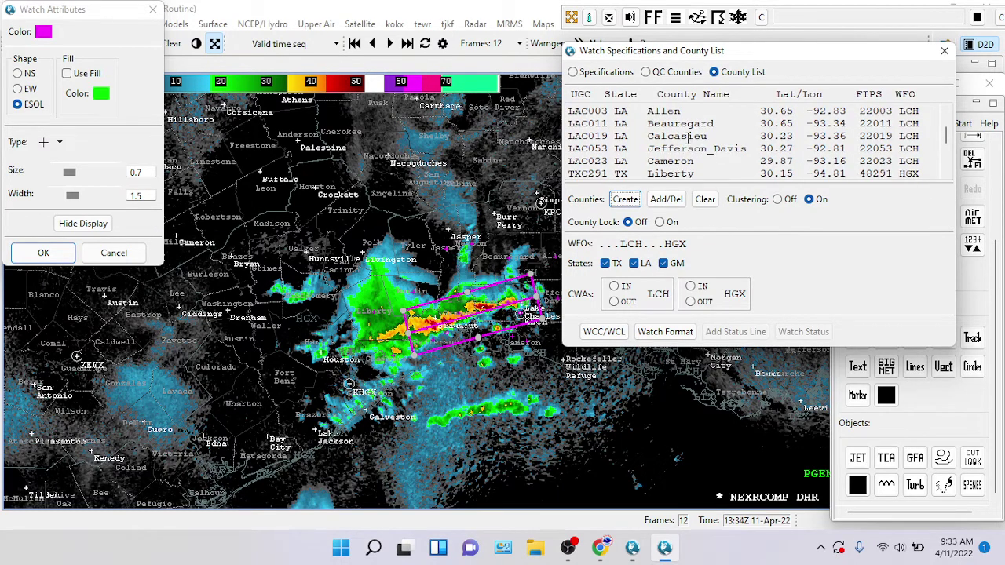
scroll(689, 139, up, 1)
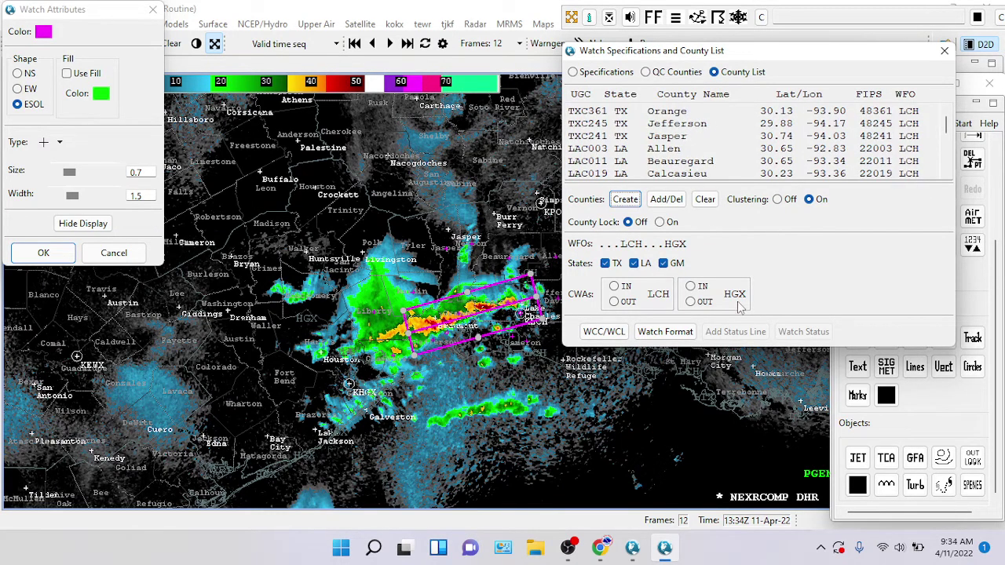
Start editing the watch's counties and remove Jasper County, Texas, from the county list by picking it on the map.
click(663, 201)
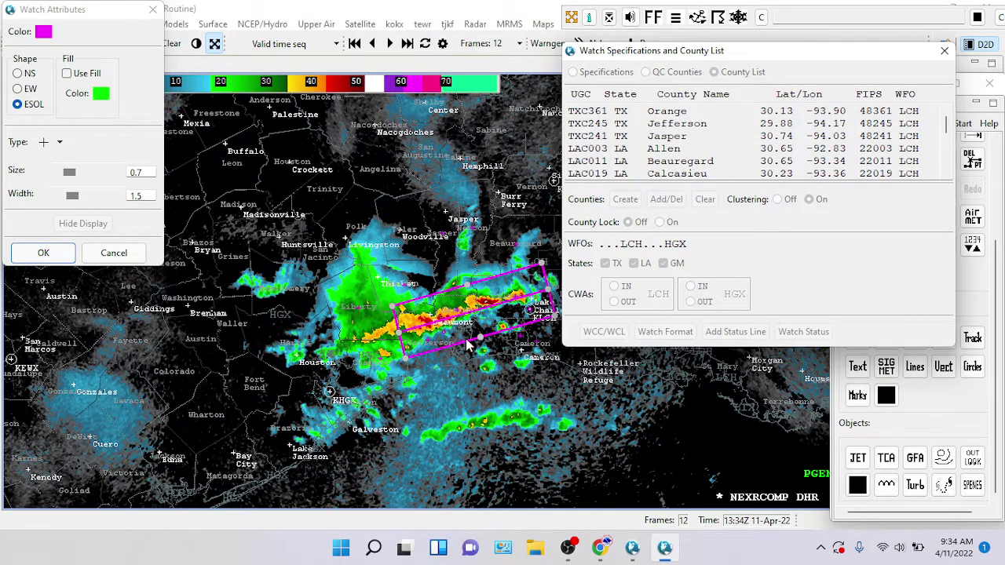
scroll(468, 345, up, 2)
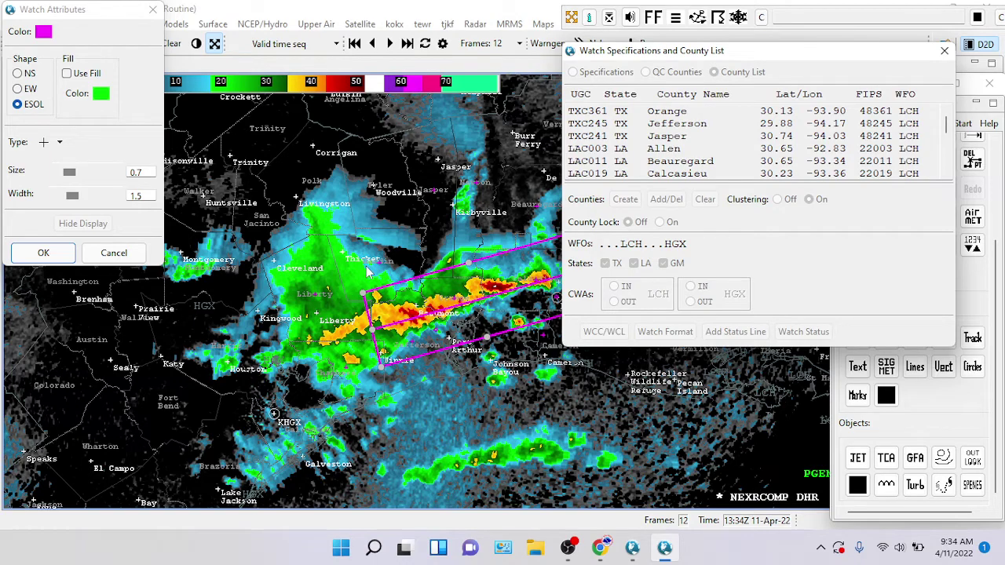
scroll(372, 265, up, 3)
scroll(372, 266, down, 2)
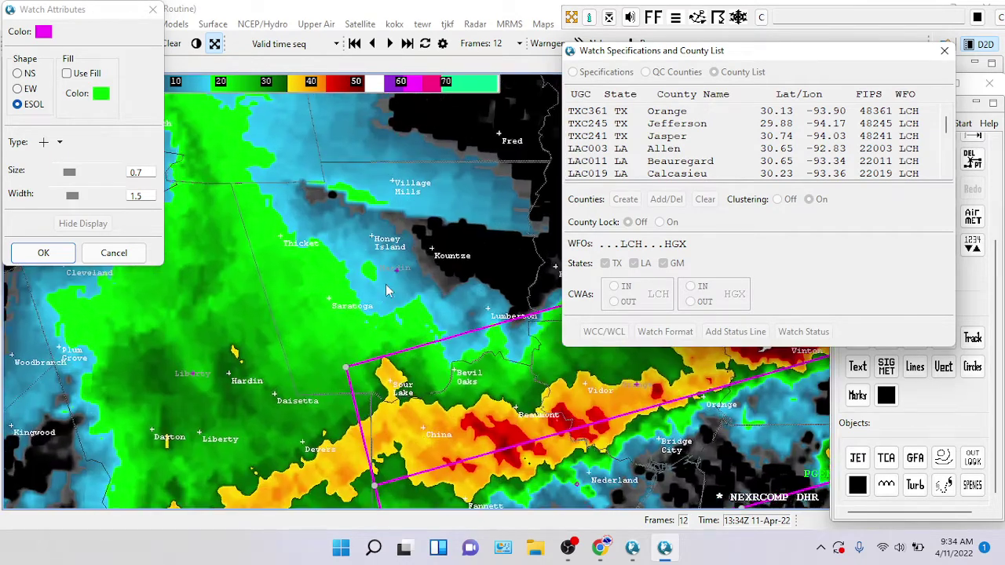
scroll(395, 281, down, 2)
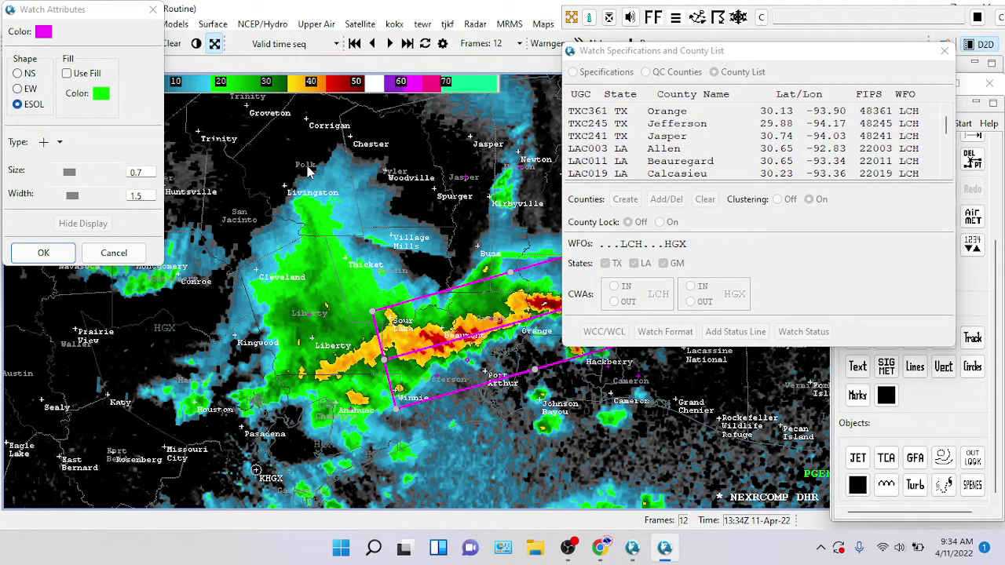
click(467, 181)
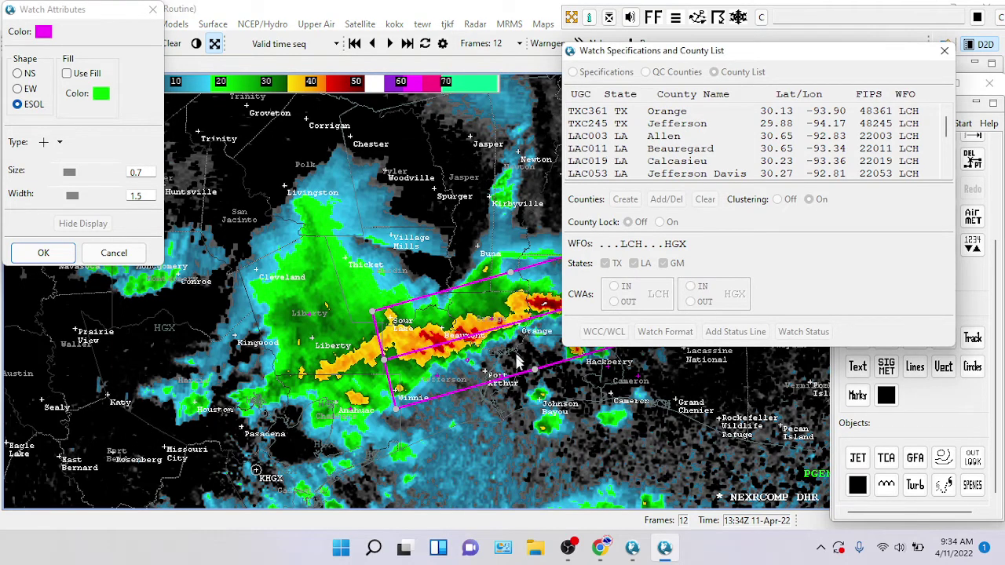
Remove Allen, Beauregard and Jefferson Davis from the watch's county list, and take Cameron out and add it back.
drag(671, 54, 514, 425)
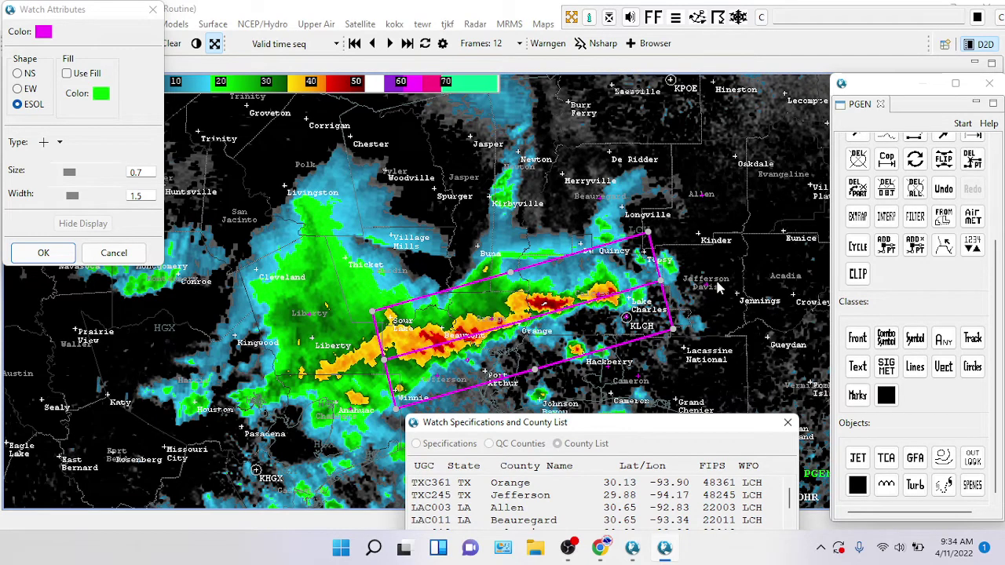
click(716, 206)
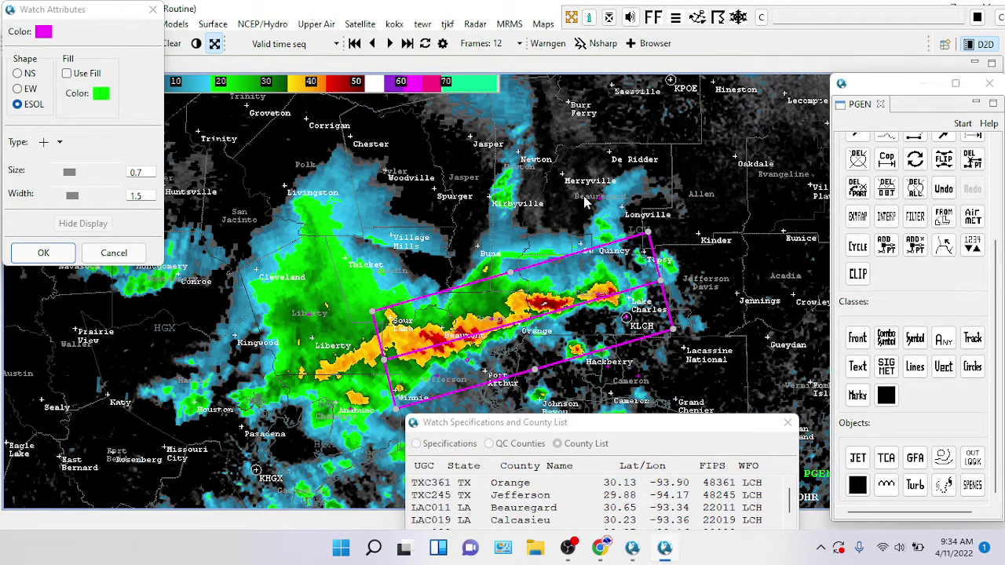
click(635, 194)
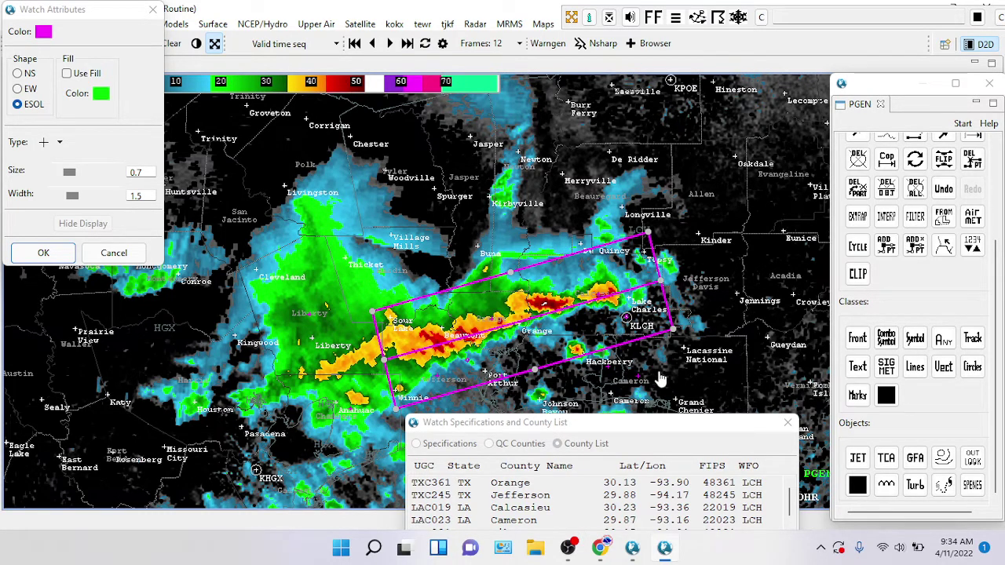
click(702, 377)
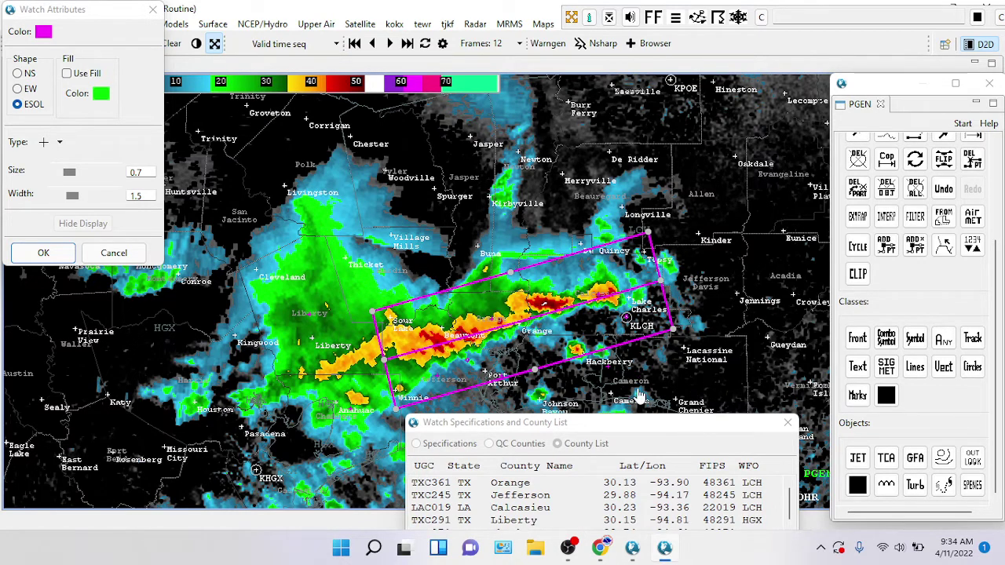
click(588, 384)
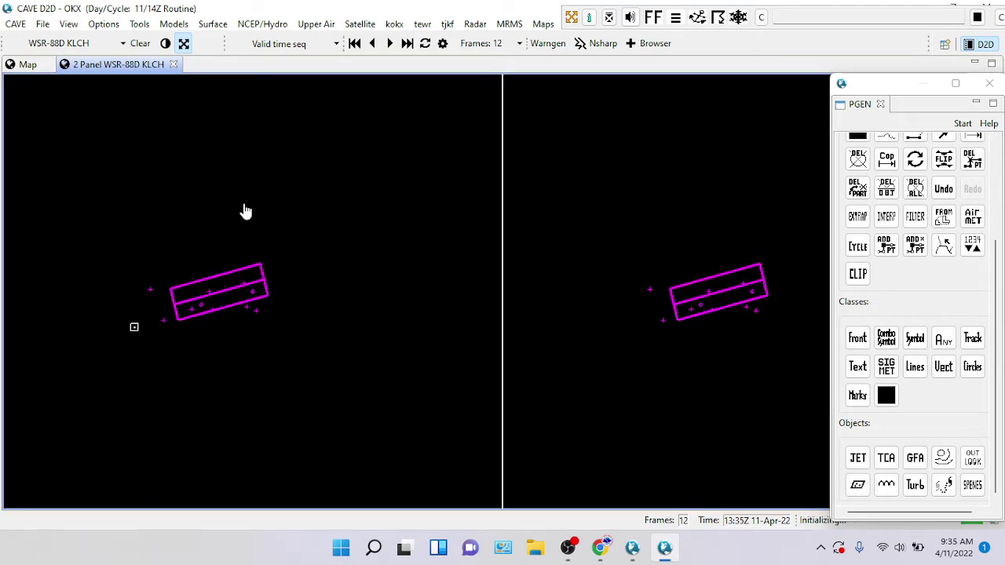
Close the two-panel WSR-88D KLCH display, select the watch box again and reopen its specifications window.
click(173, 65)
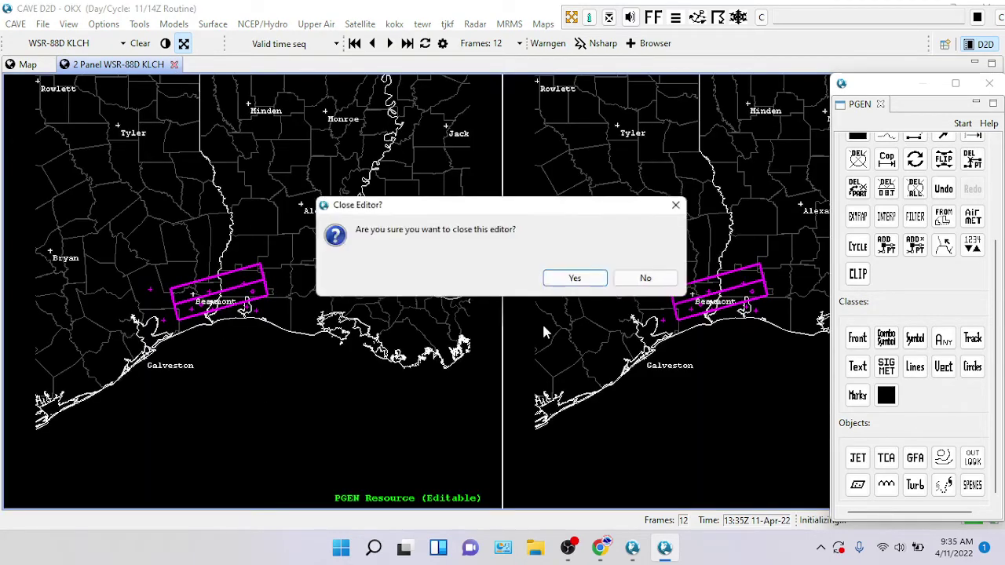
click(577, 279)
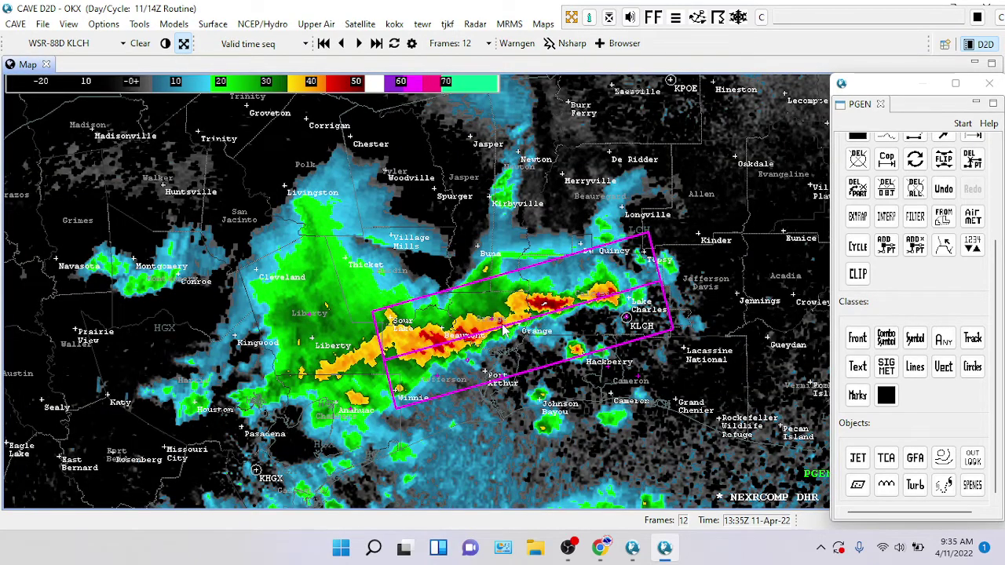
click(491, 282)
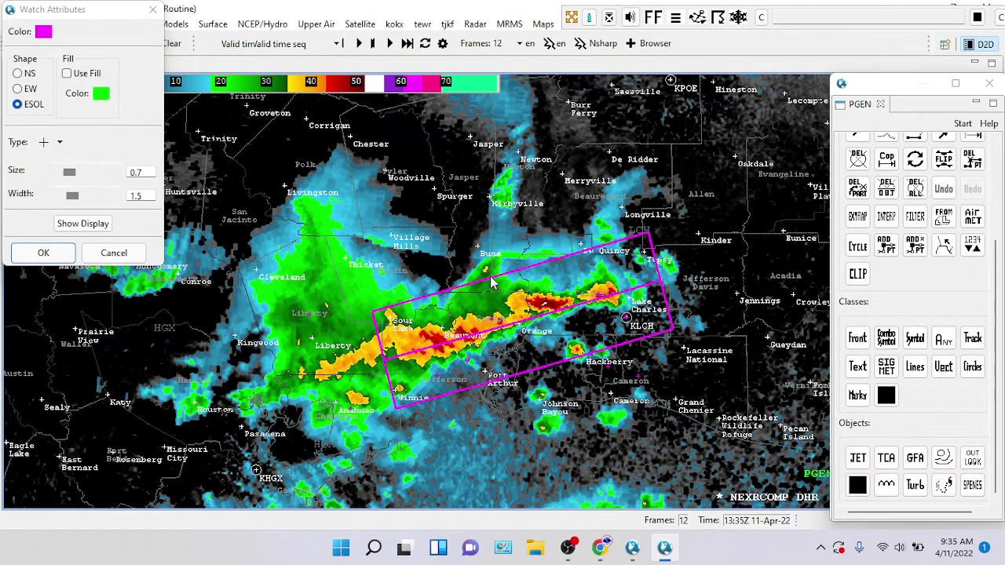
click(82, 222)
drag(226, 7, 283, 82)
Try adding and removing counties for the watch on the map once more.
click(159, 223)
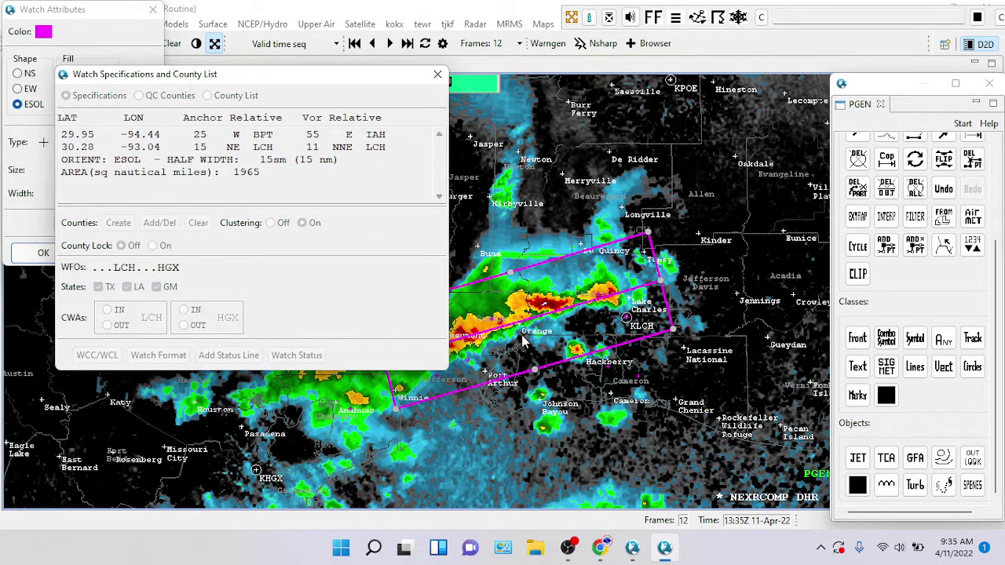
click(736, 204)
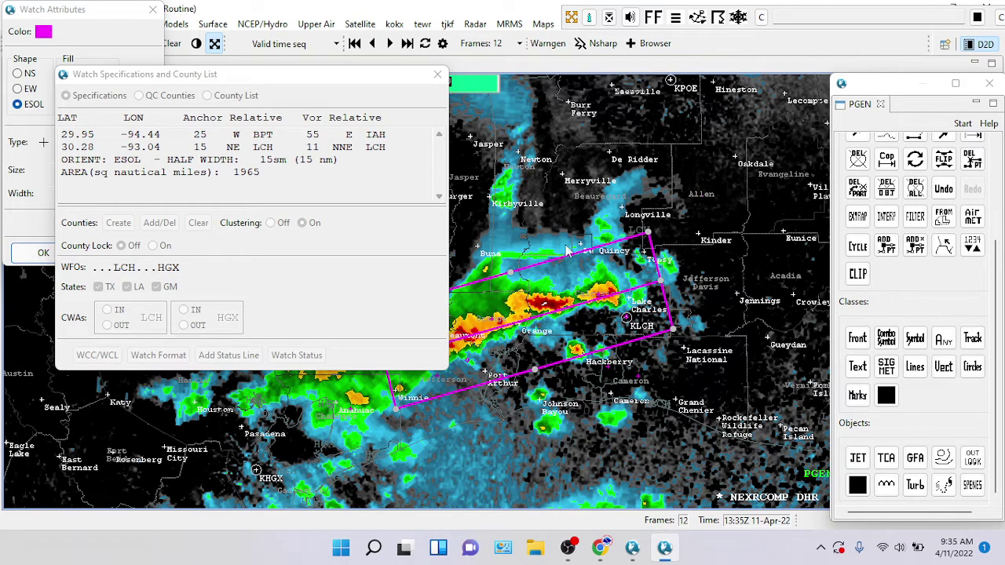
click(185, 240)
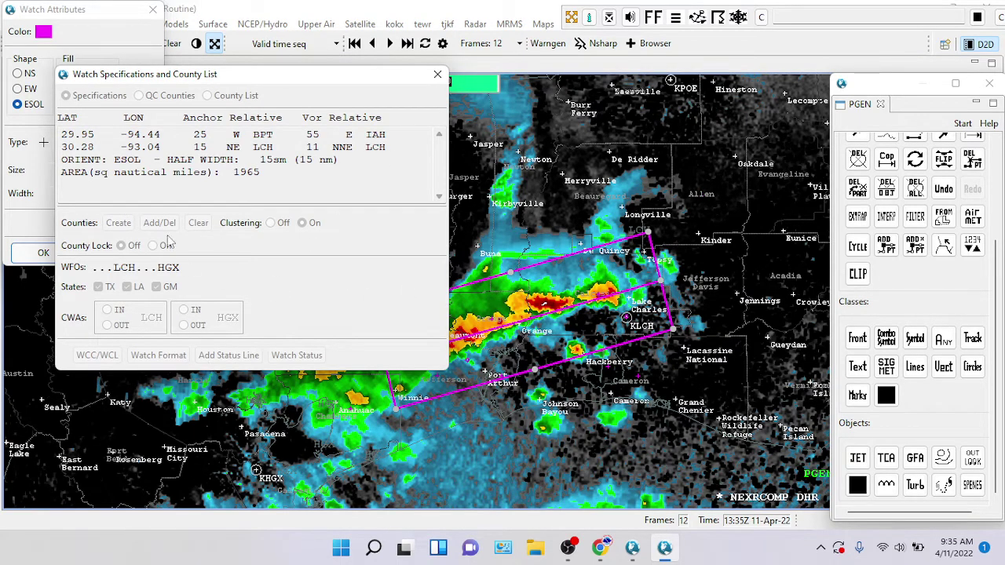
click(563, 263)
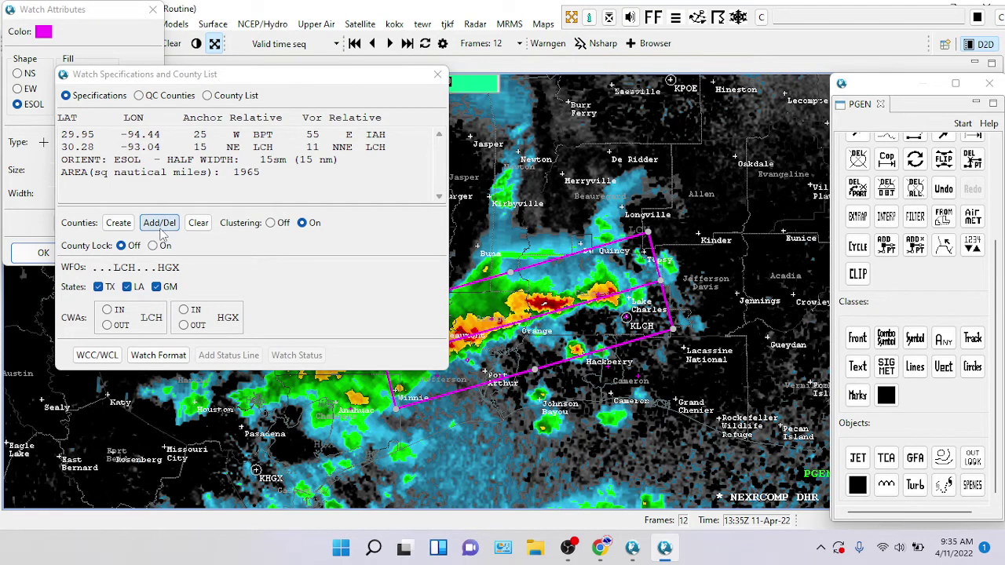
Format the watch coordination messages with preliminary ID A, watch type Svr T'Storm and the forecaster's name.
click(96, 357)
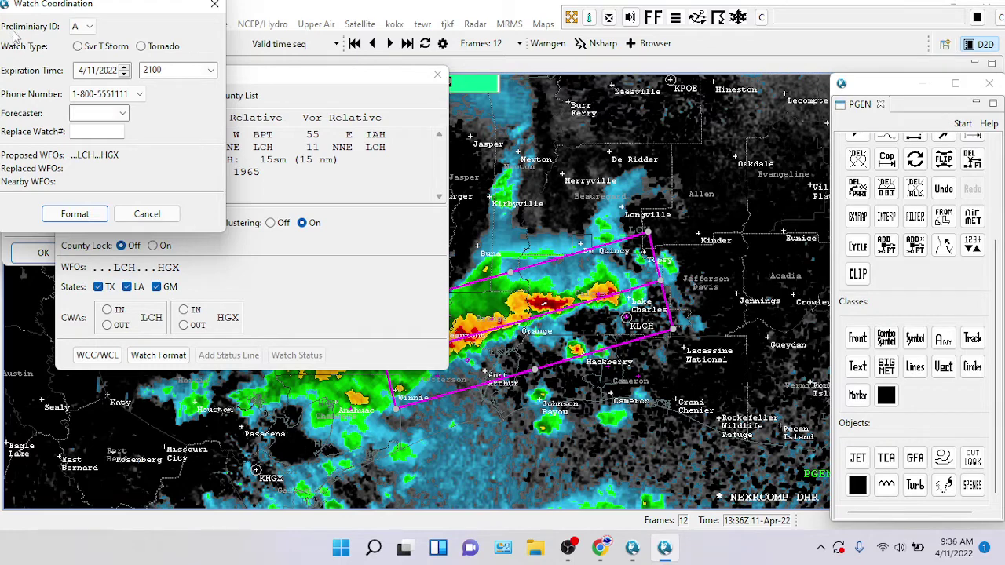
click(87, 28)
click(160, 39)
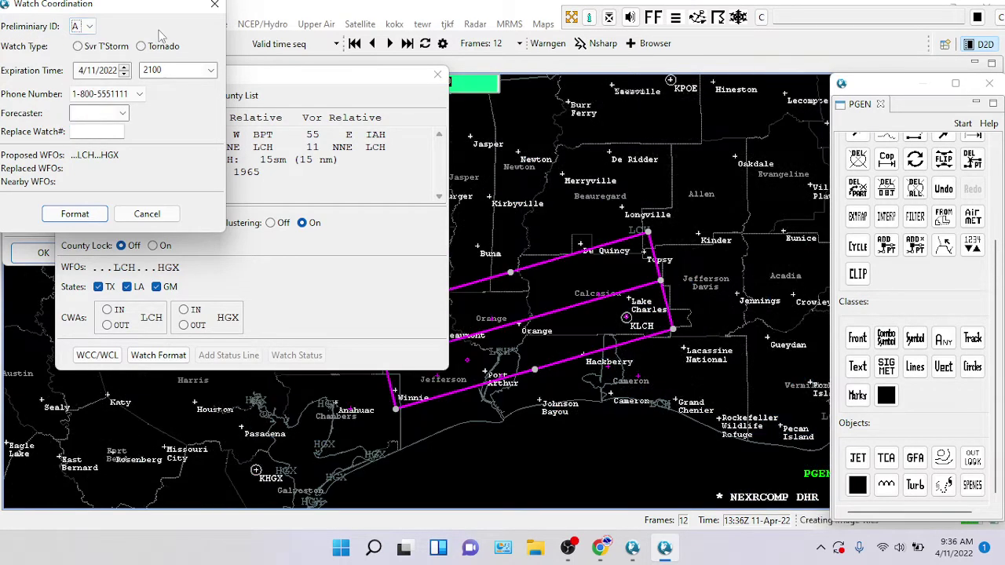
click(91, 47)
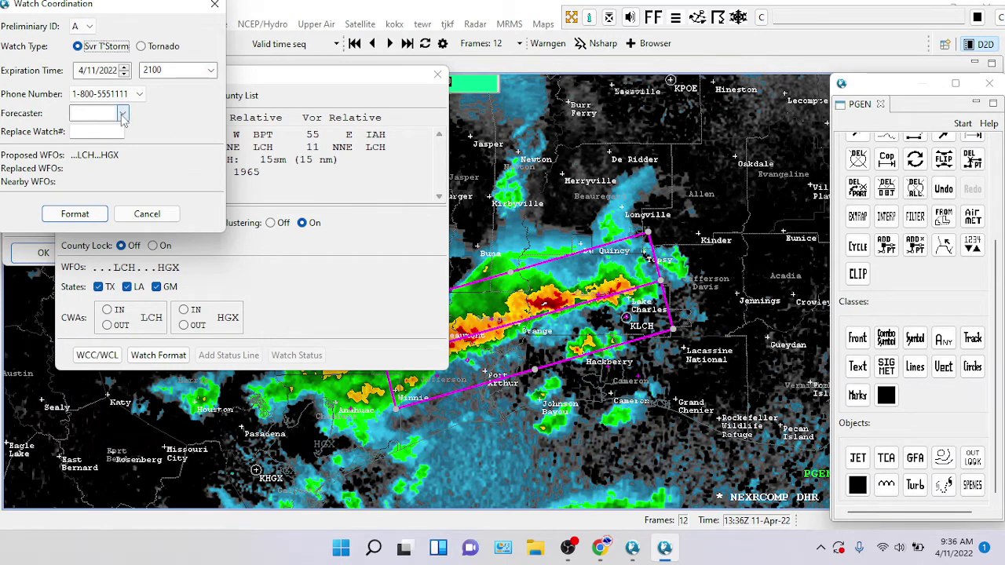
click(89, 116)
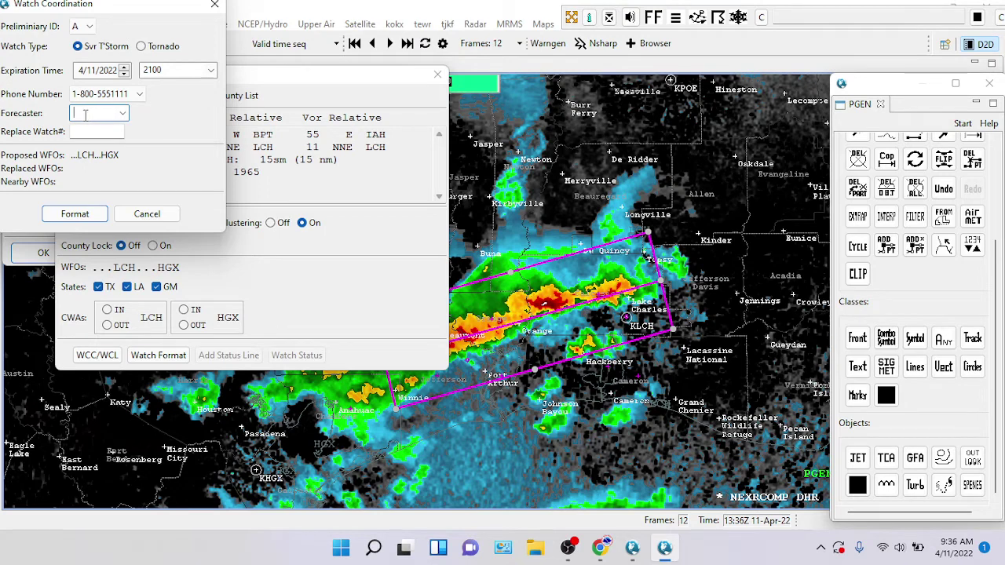
text(Ben)
click(66, 217)
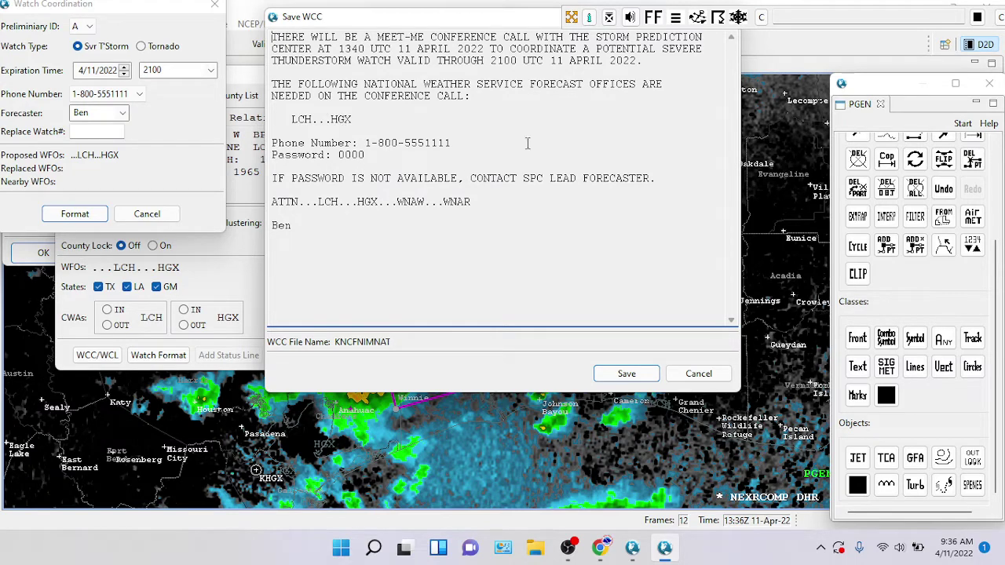
Save the WCC message as KNCFNIMNAT, read through the WCL county list text, and save it.
click(625, 374)
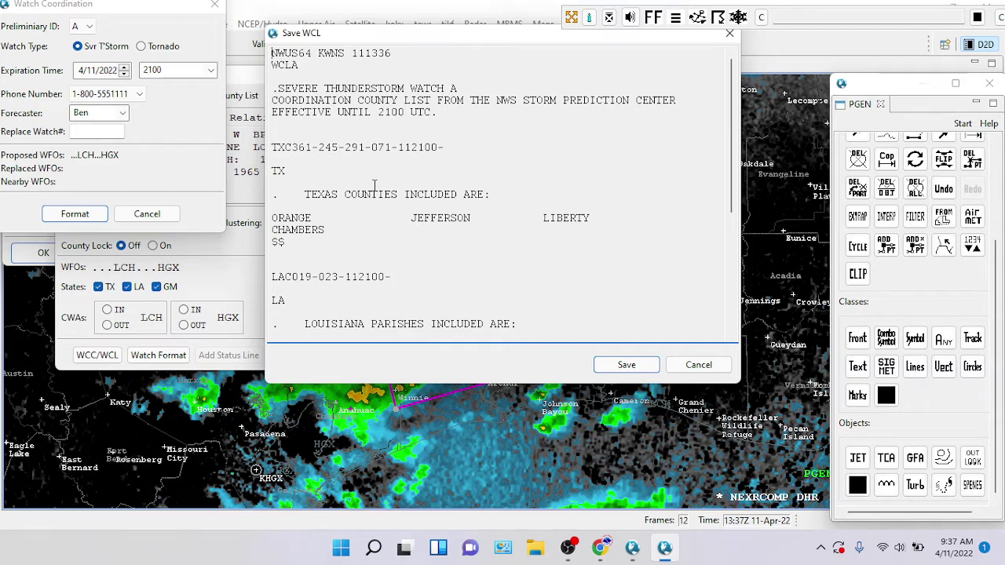
scroll(374, 185, down, 2)
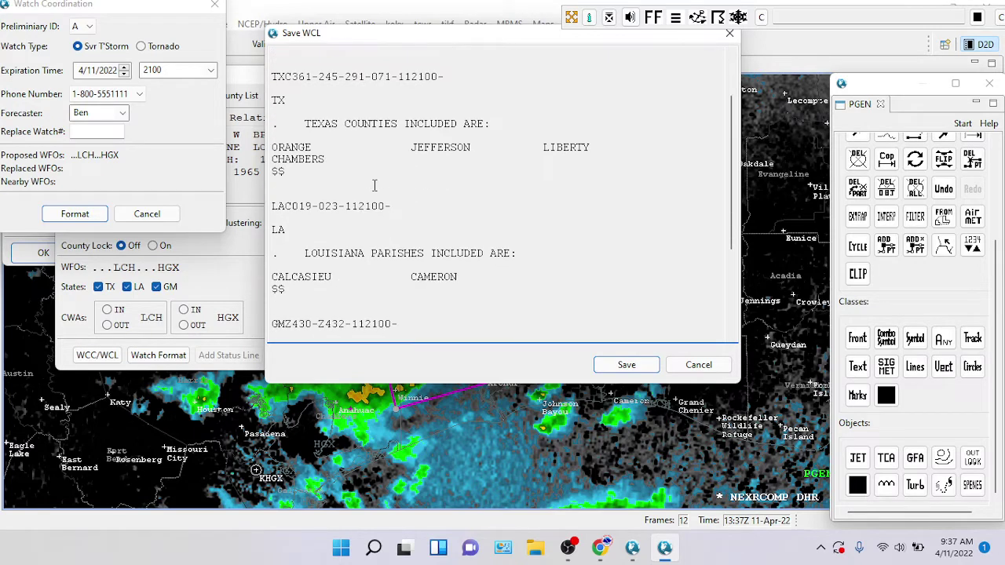
scroll(443, 158, down, 2)
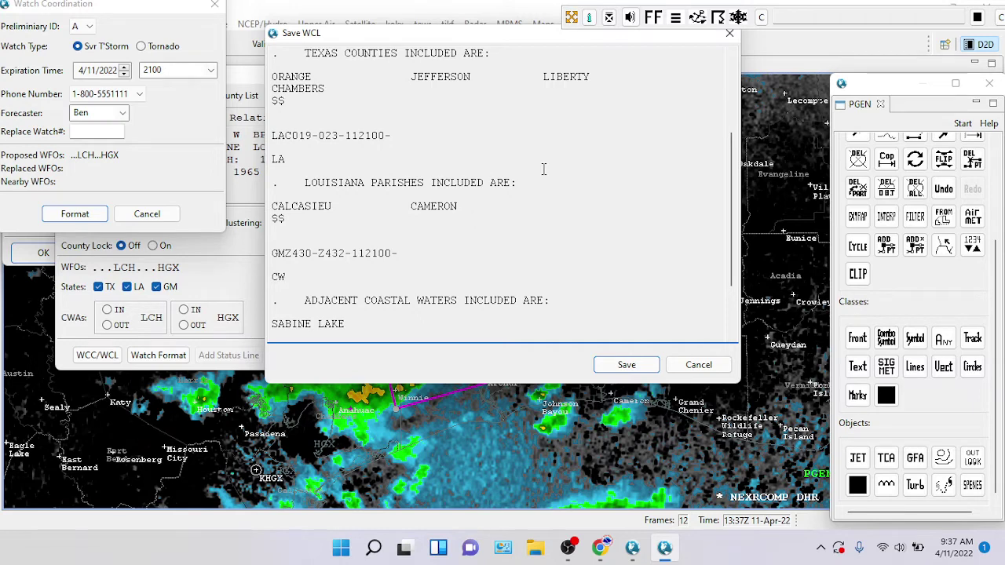
scroll(544, 169, down, 2)
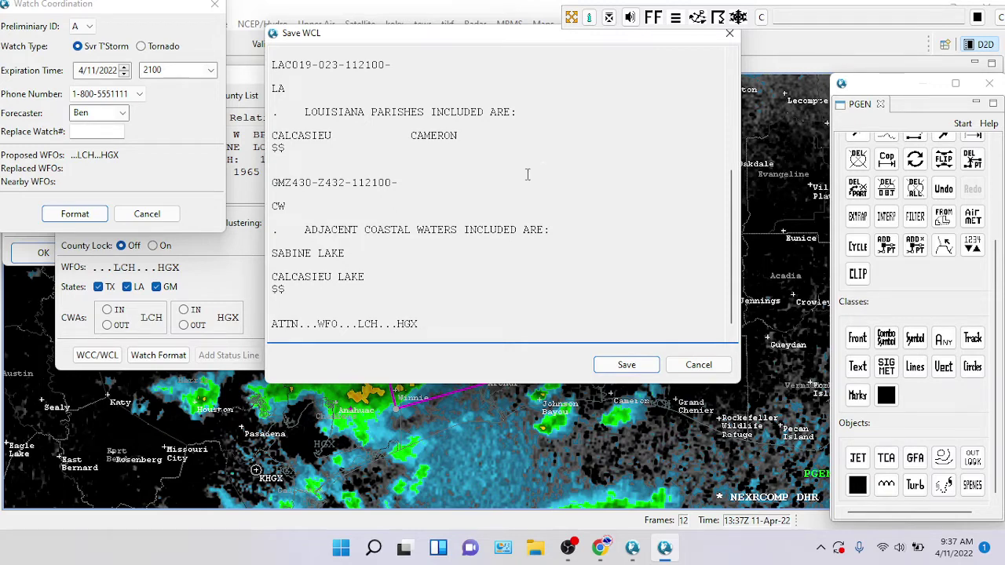
scroll(528, 174, down, 1)
click(636, 369)
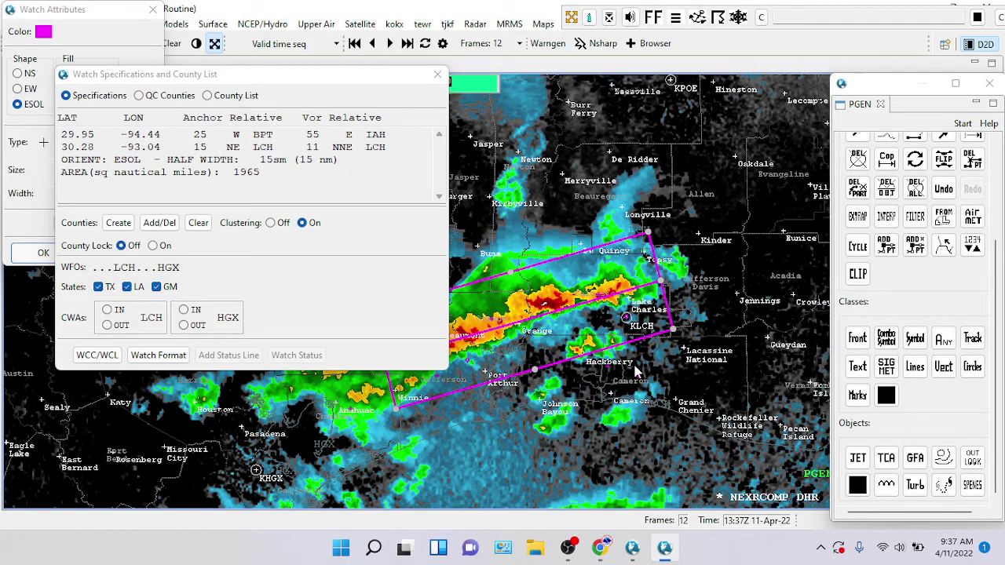
Start formatting the watch with issue status Test and watch number 999.
click(167, 360)
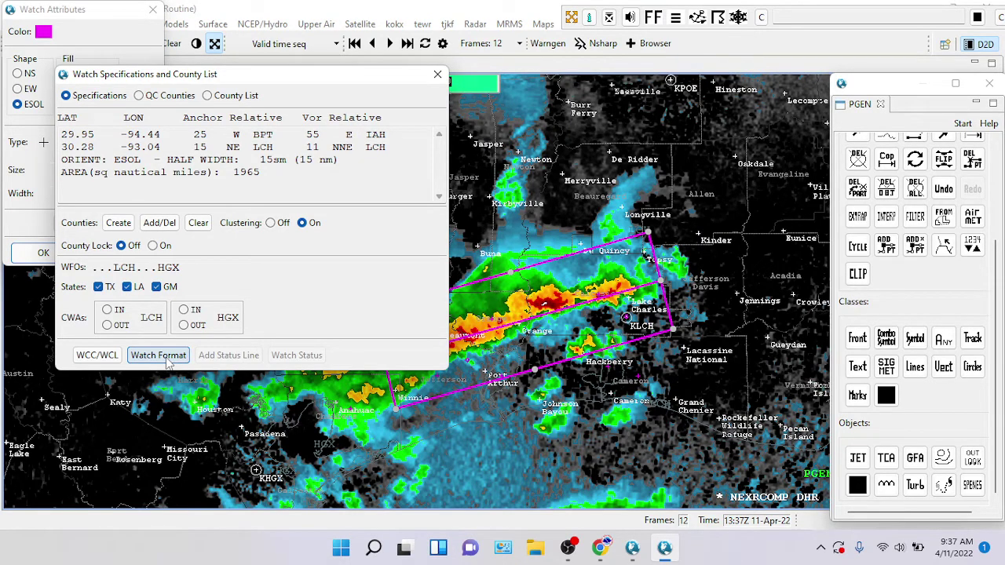
click(167, 360)
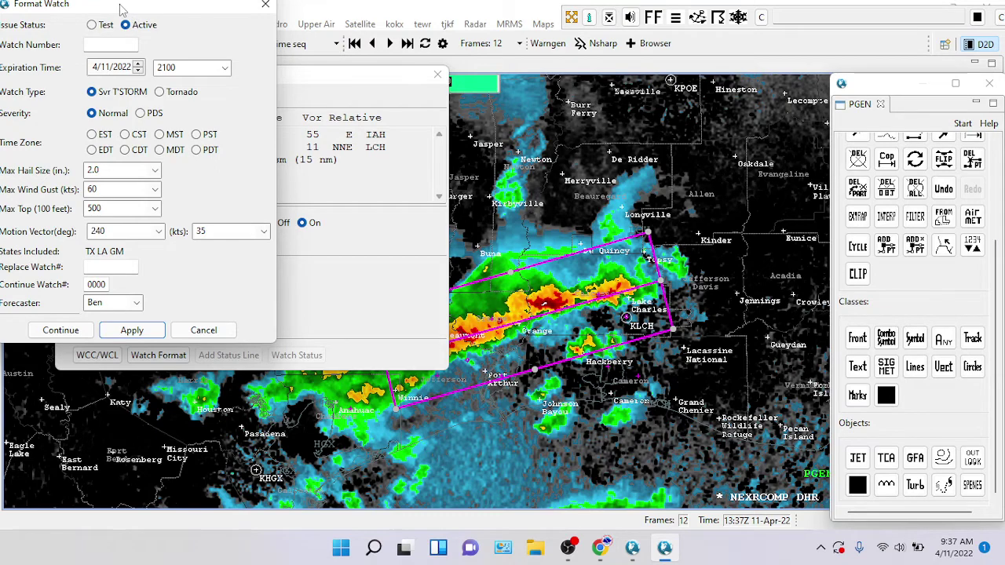
drag(122, 10, 142, 16)
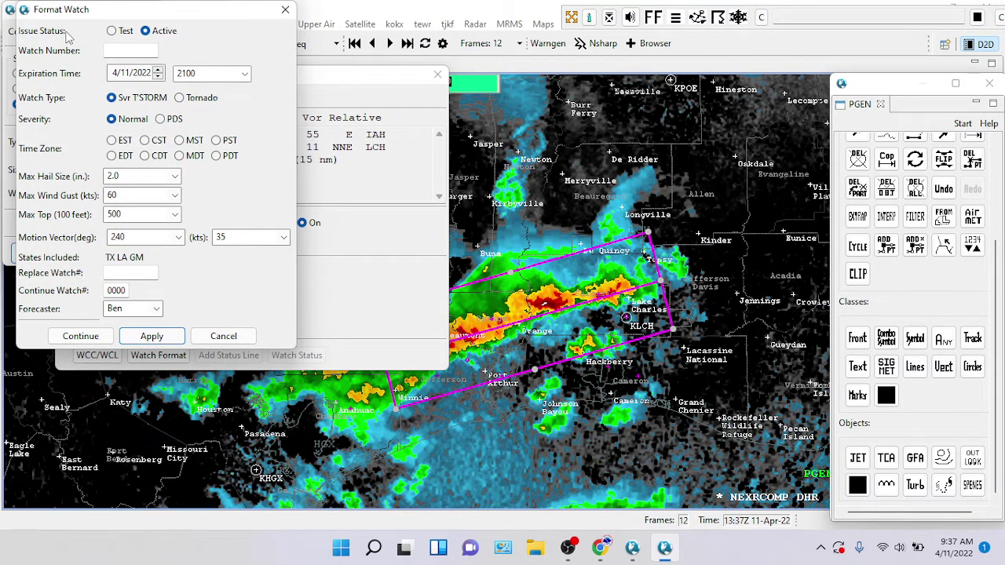
click(118, 36)
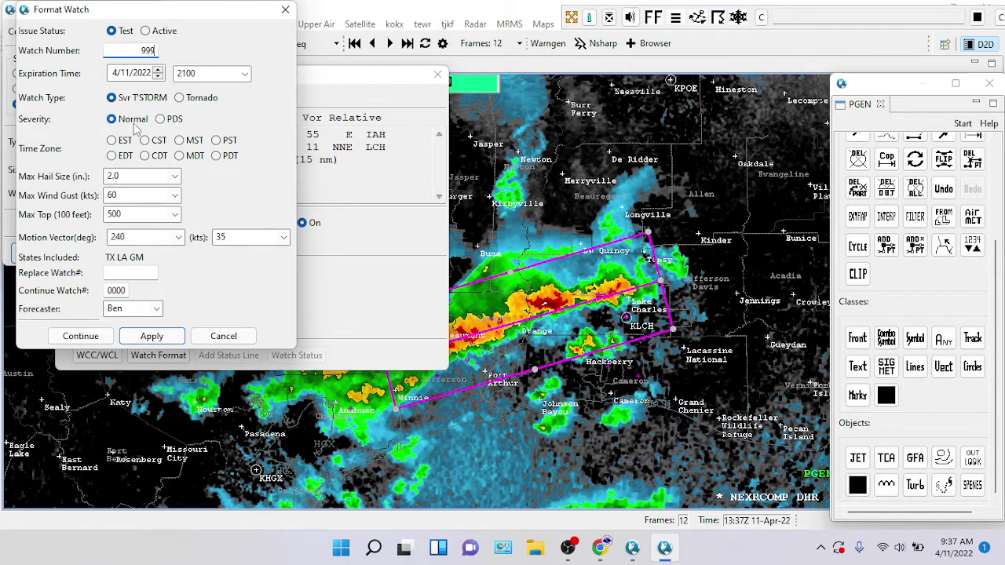
Set the watch's severity to Normal, its time zone to CDT and its maximum hail size to 1.0 in.
click(161, 119)
click(117, 122)
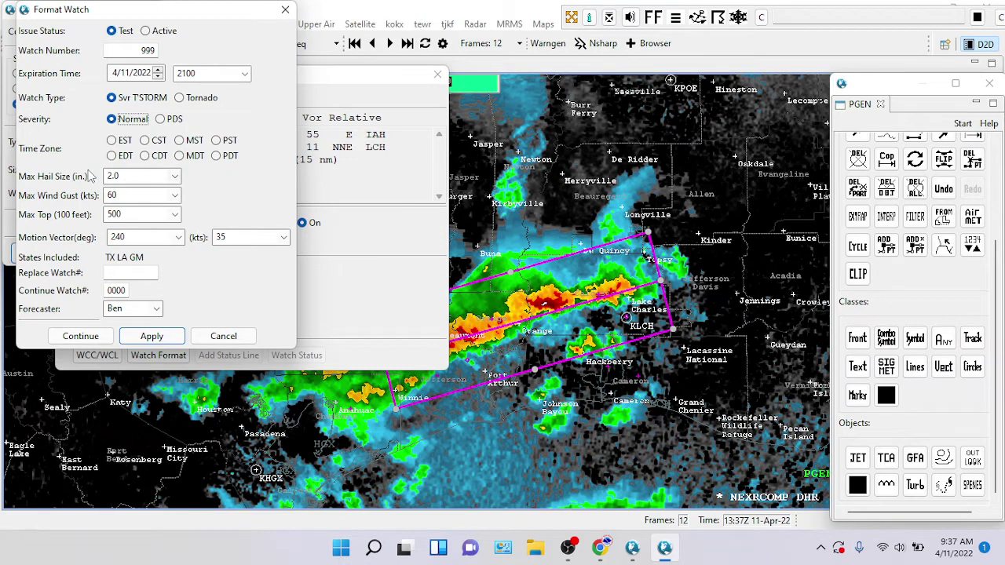
click(157, 159)
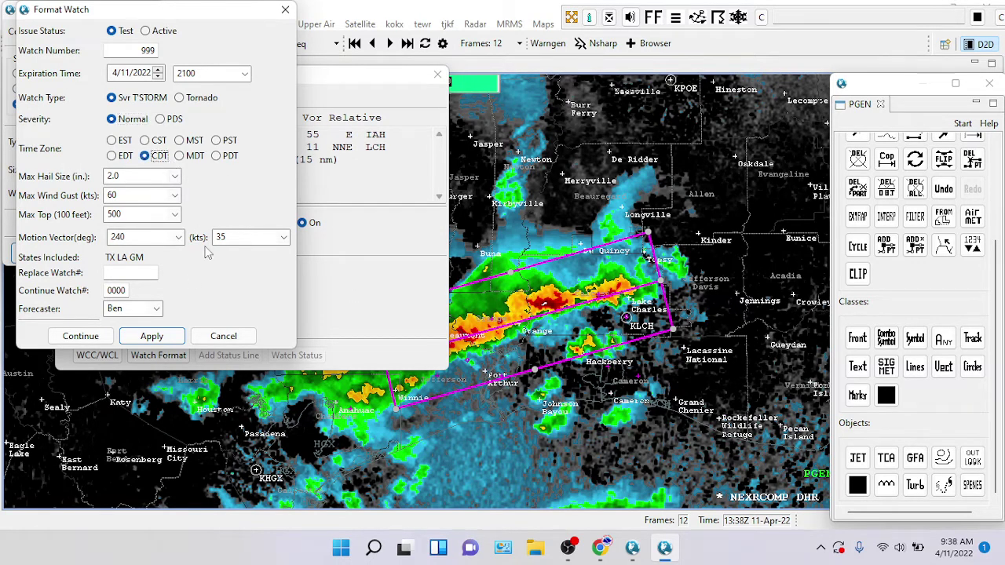
click(176, 177)
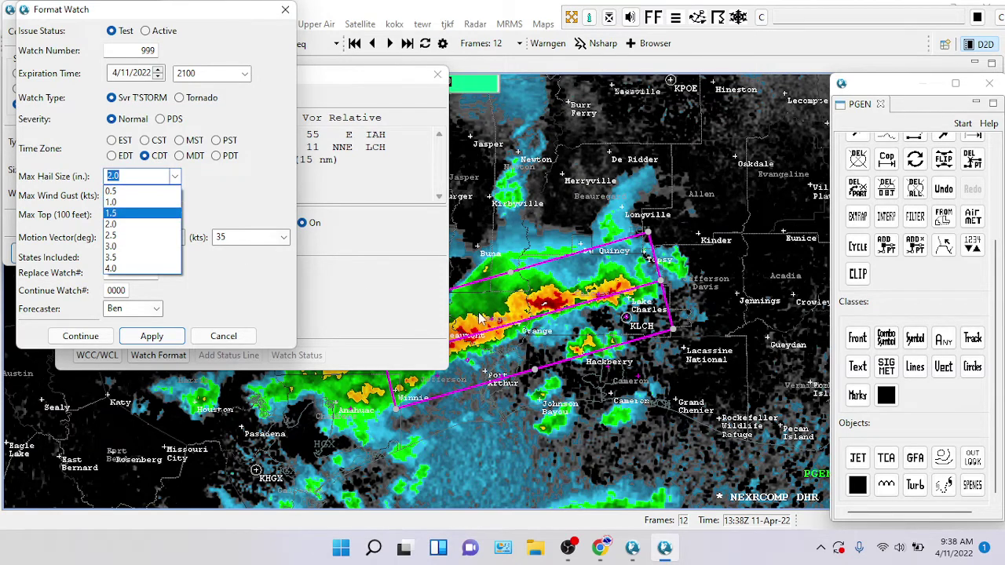
click(117, 203)
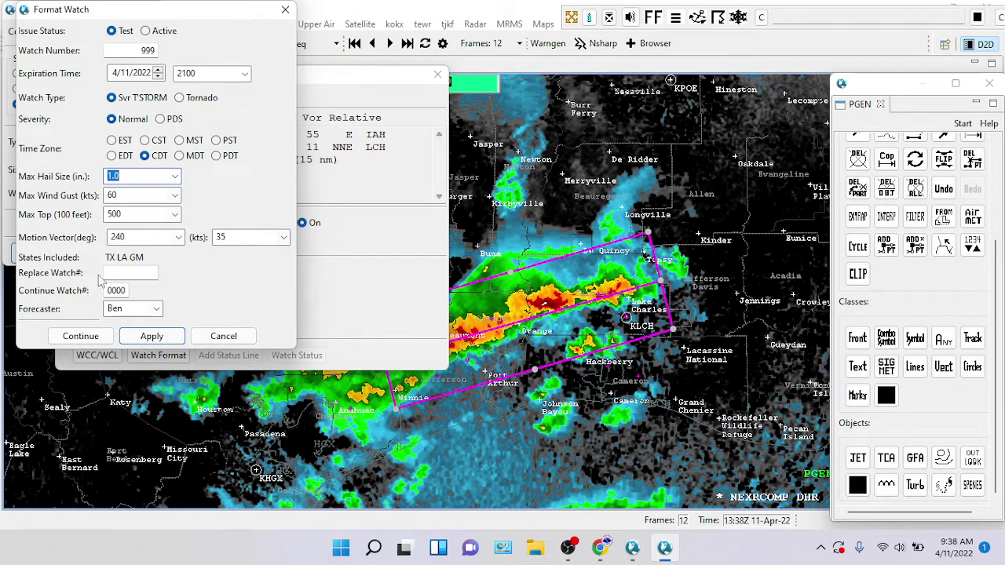
Apply the format settings to watch 999, review the generated Severe Weather Watch text down to its county list, and save it.
click(150, 336)
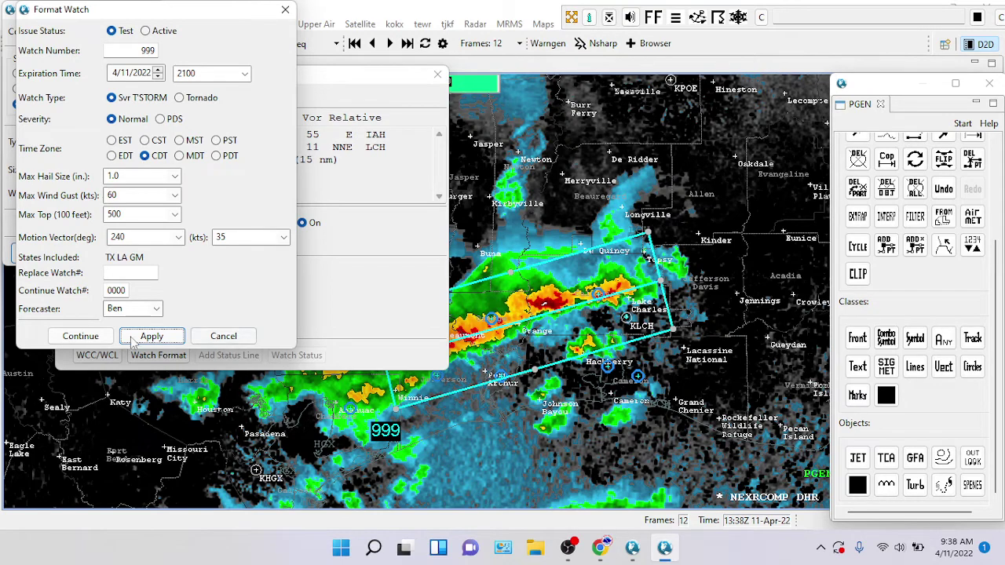
click(87, 340)
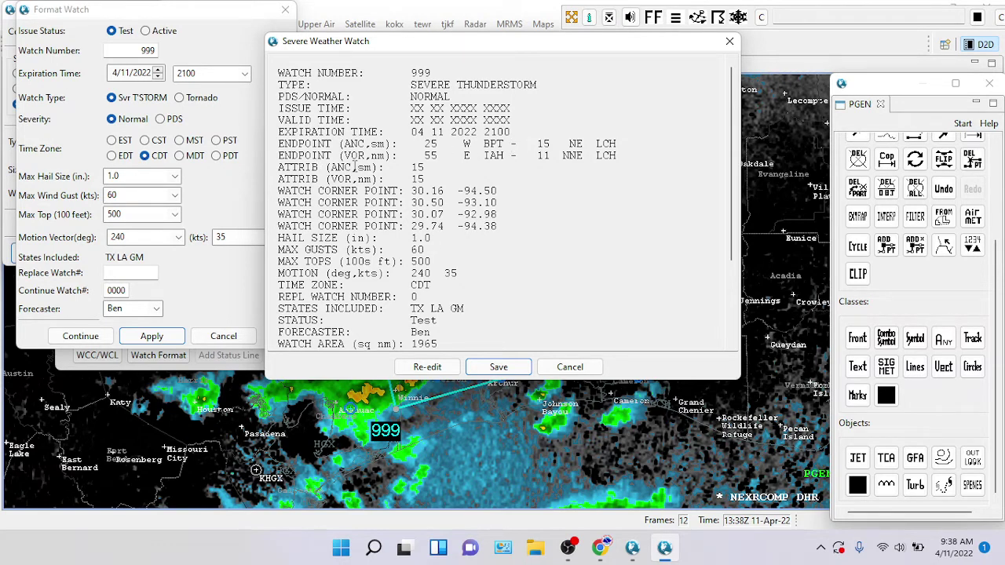
scroll(368, 216, down, 3)
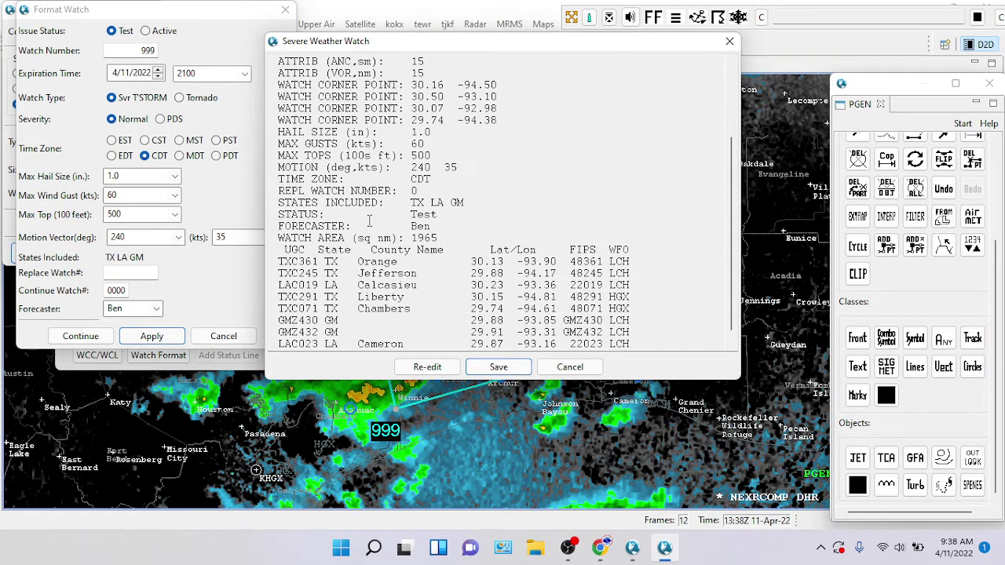
scroll(366, 224, down, 1)
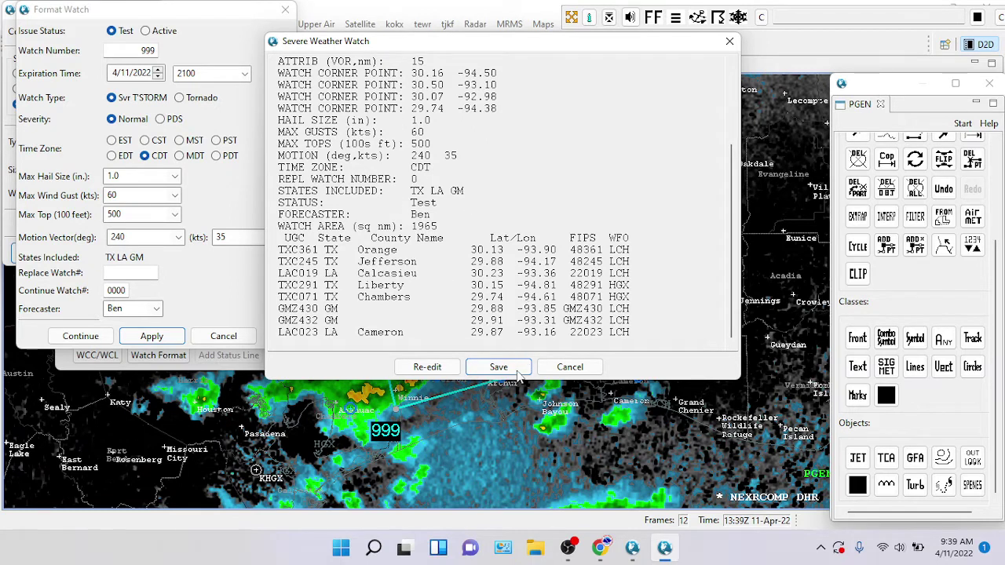
click(496, 375)
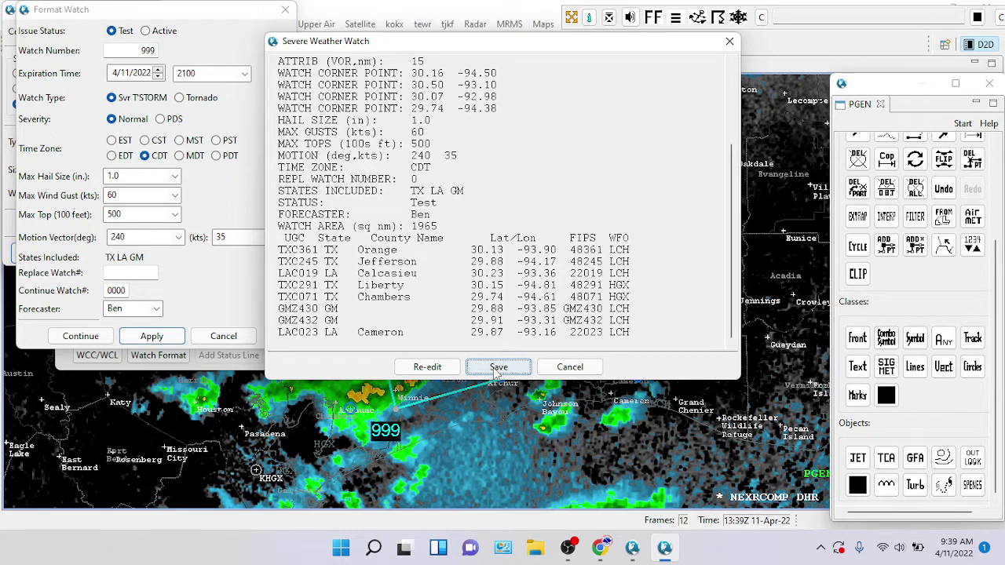
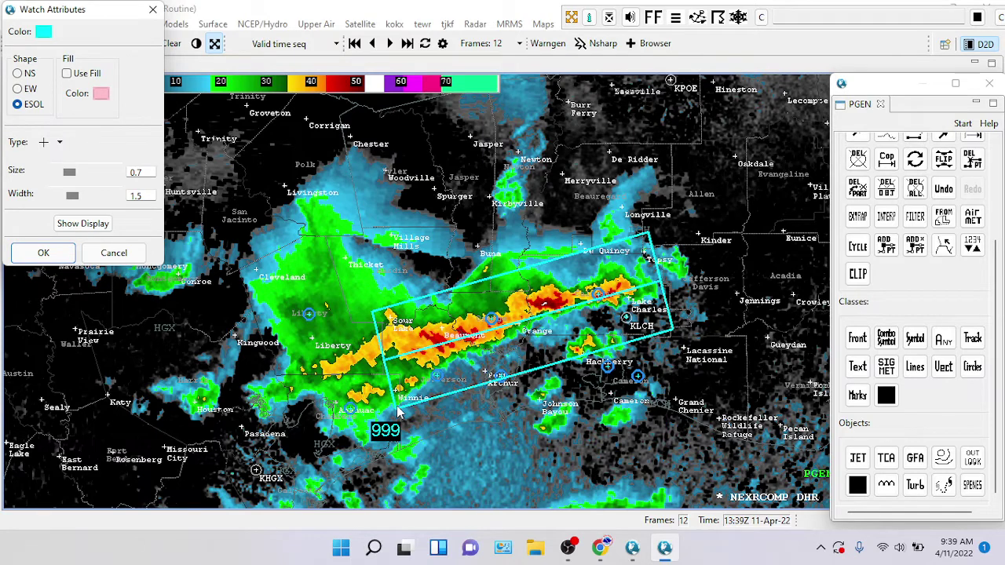
Open the specifications of watch 999 and try to remove Liberty County from it on the map.
click(82, 223)
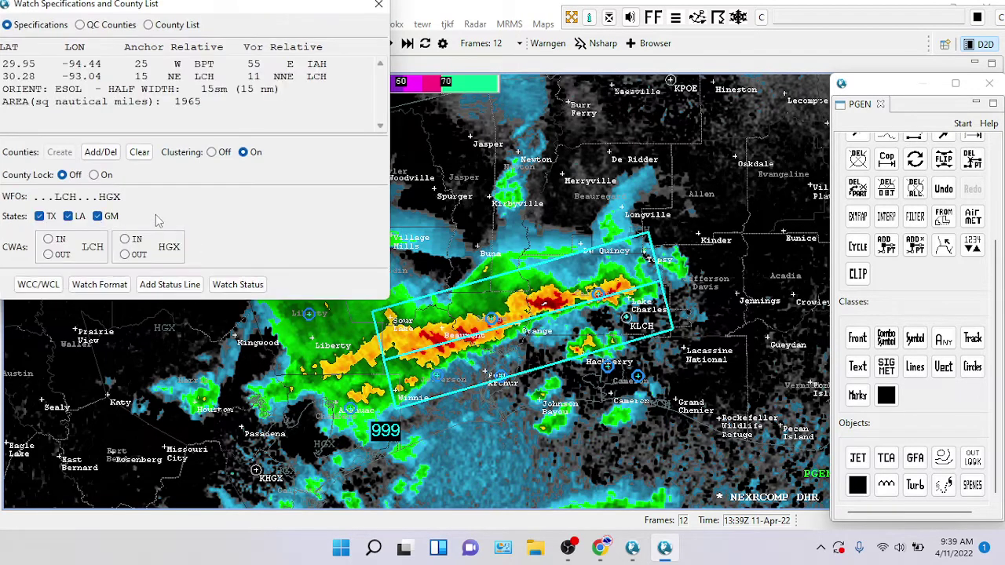
click(100, 152)
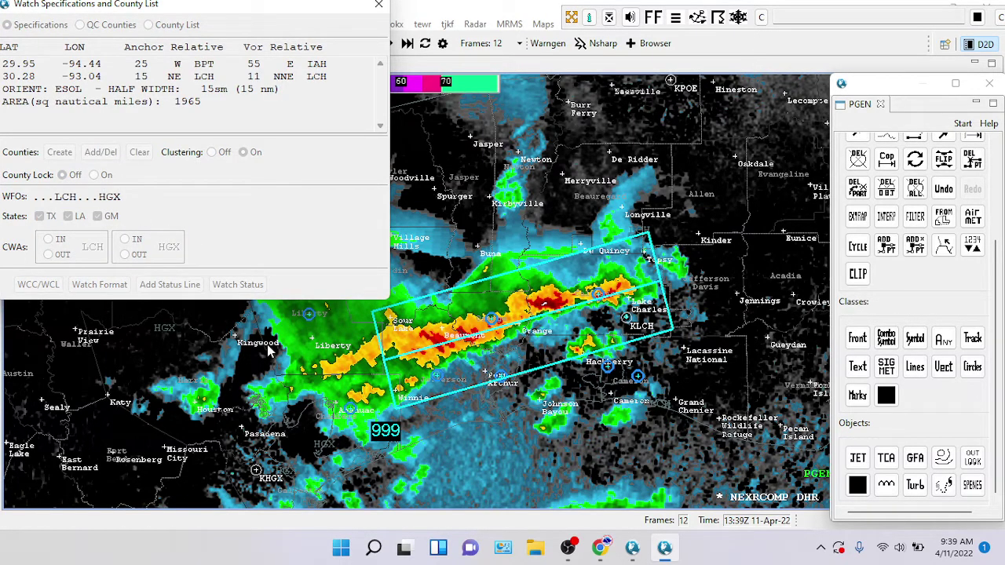
click(309, 315)
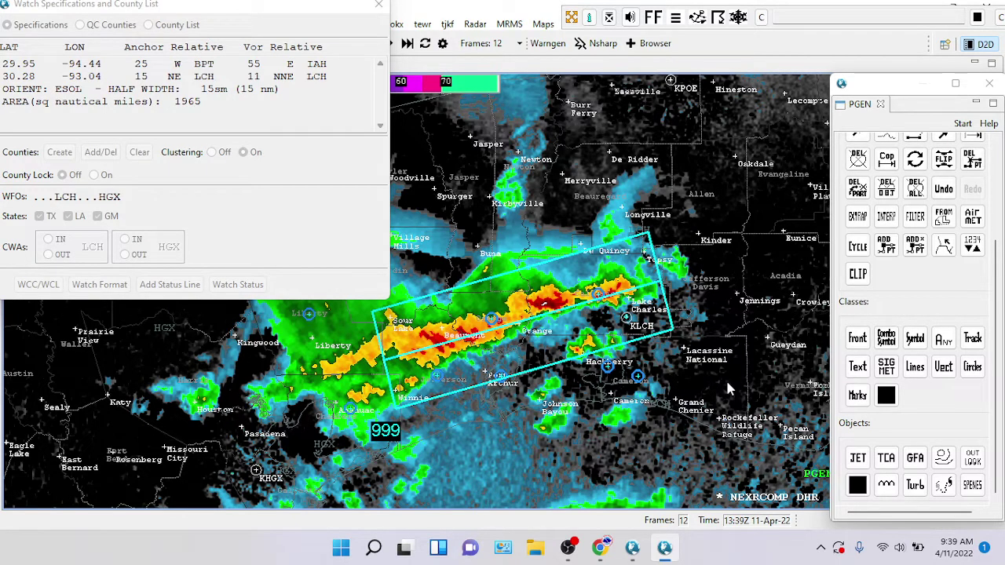
drag(727, 383, 727, 381)
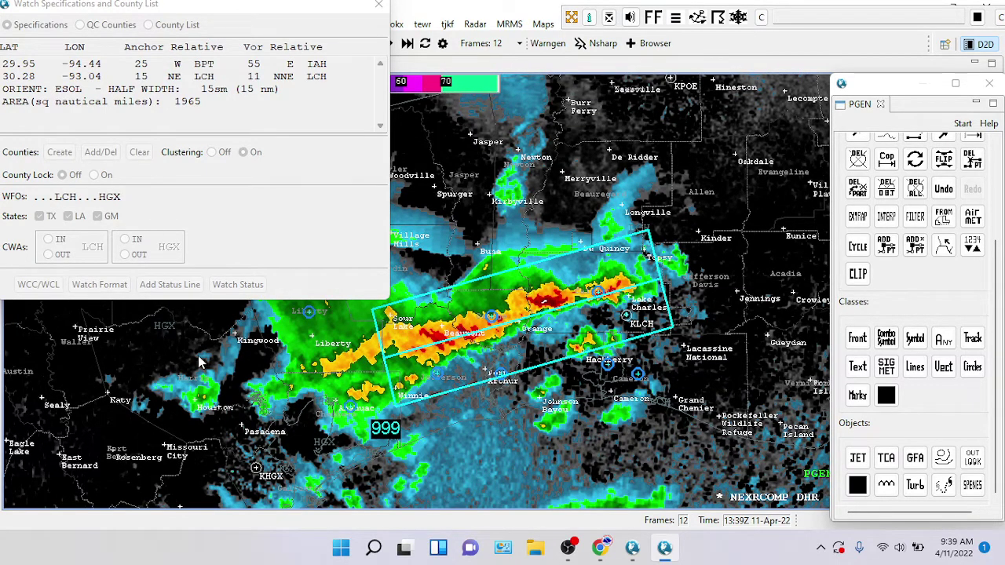
click(406, 410)
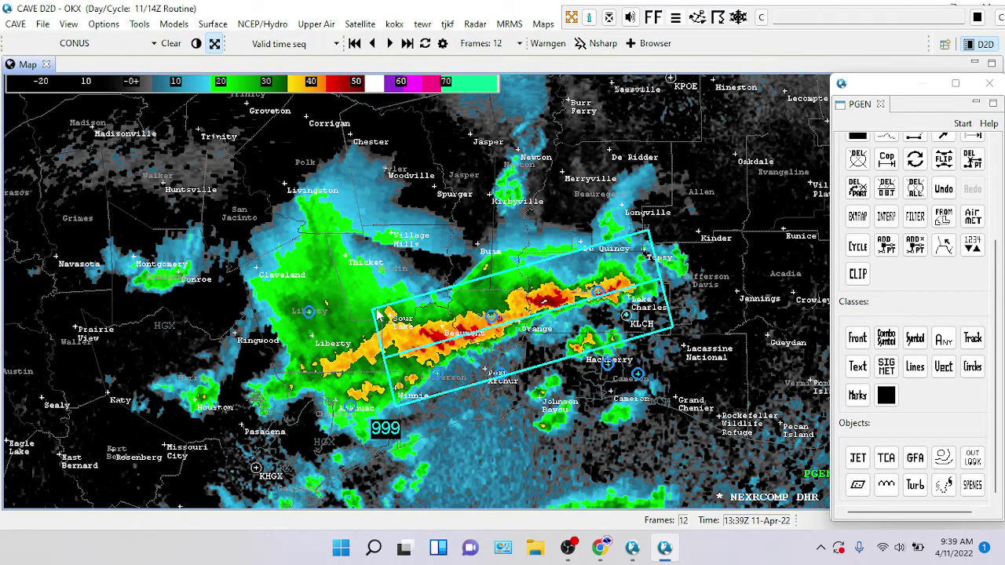
Reselect the watch box, view its specifications and county list, and close both dialogs.
click(374, 316)
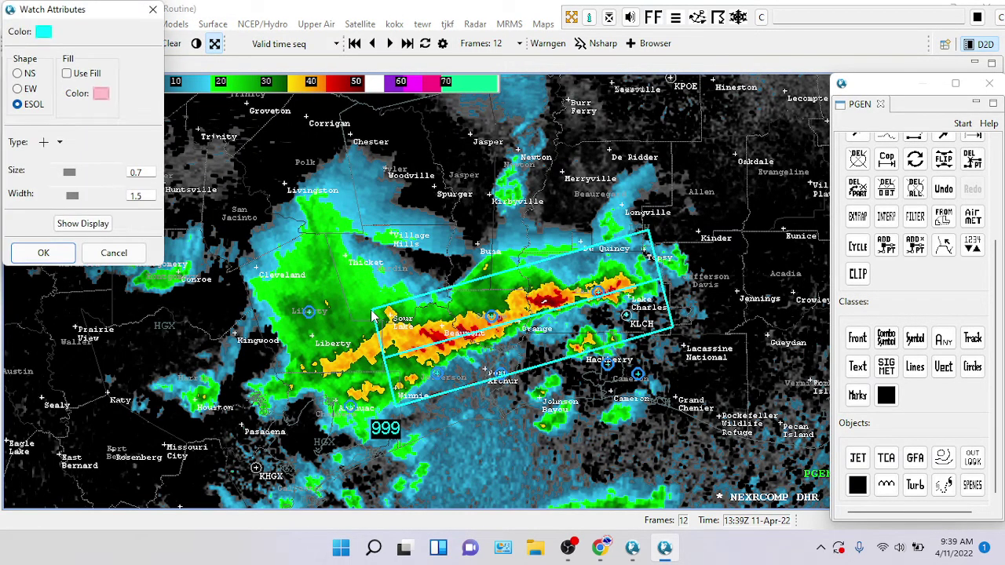
click(87, 224)
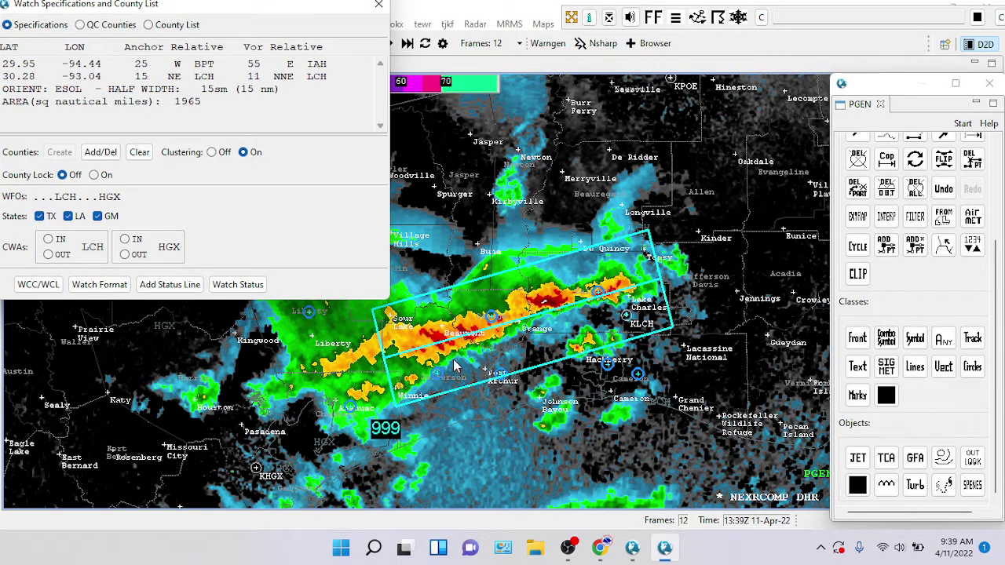
click(379, 4)
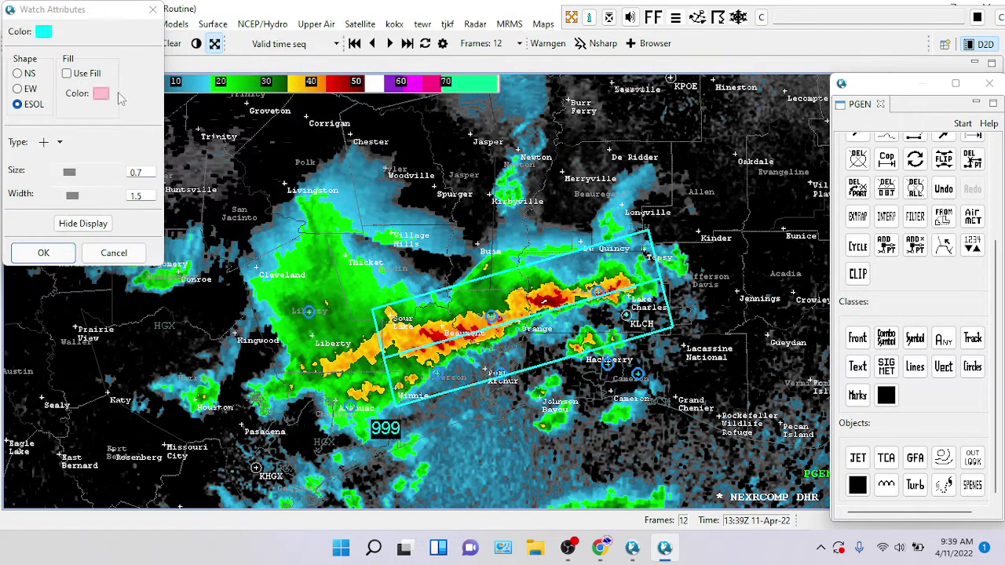
click(152, 9)
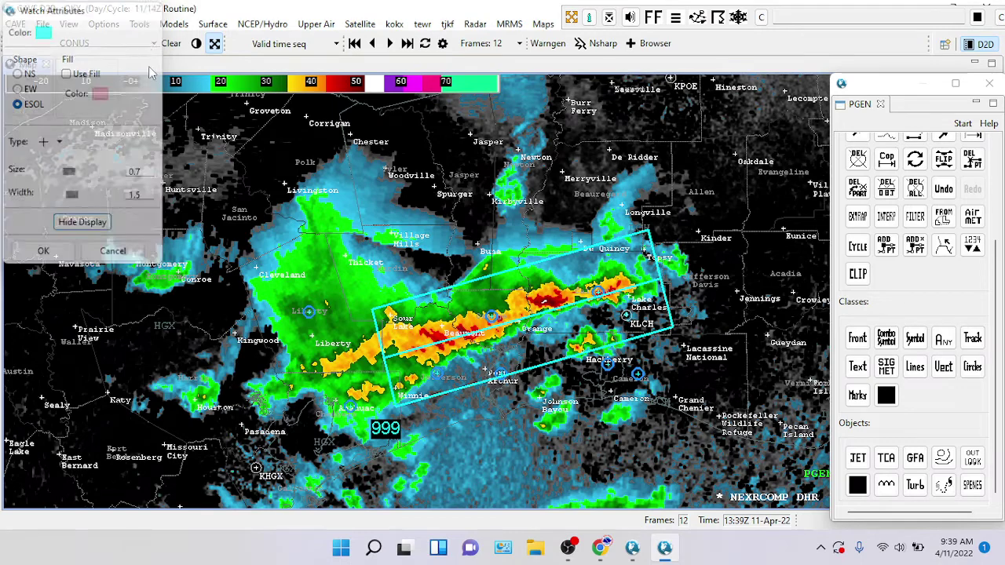
click(397, 407)
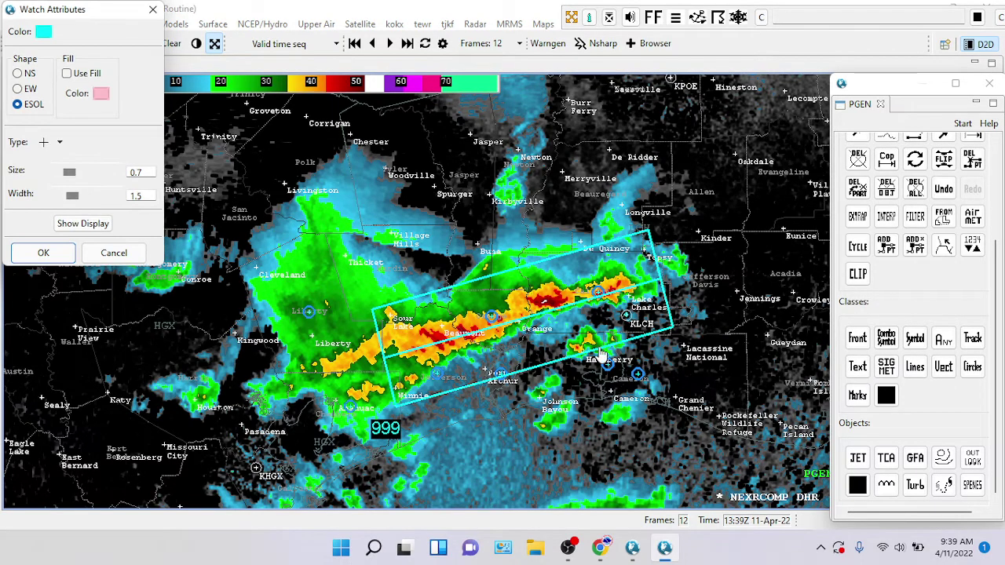
click(944, 340)
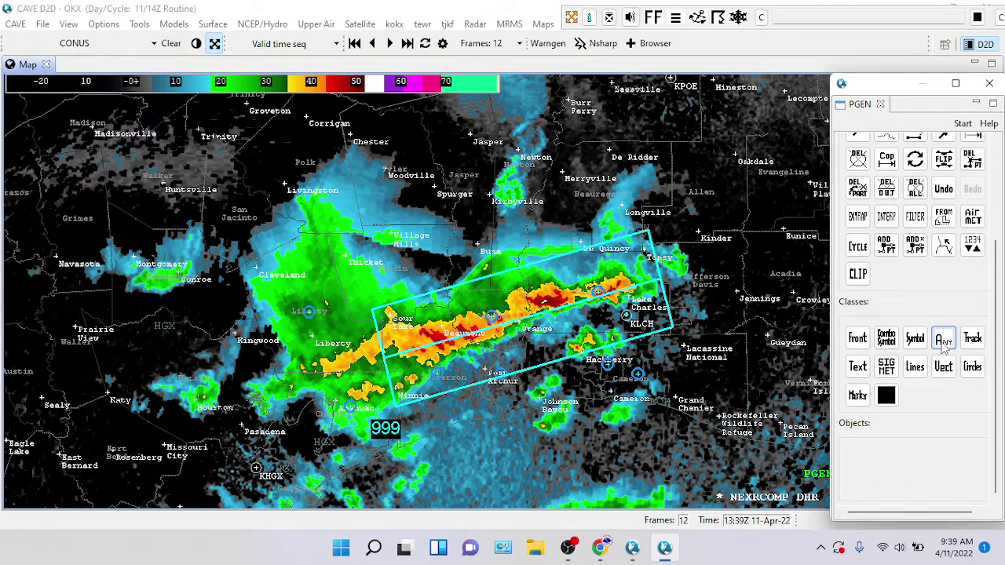
click(397, 407)
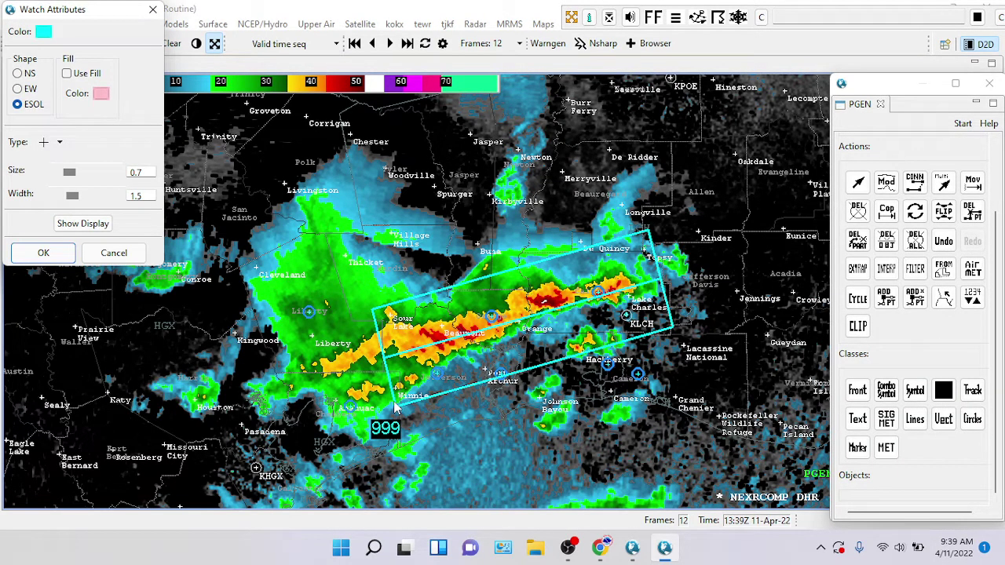
click(887, 448)
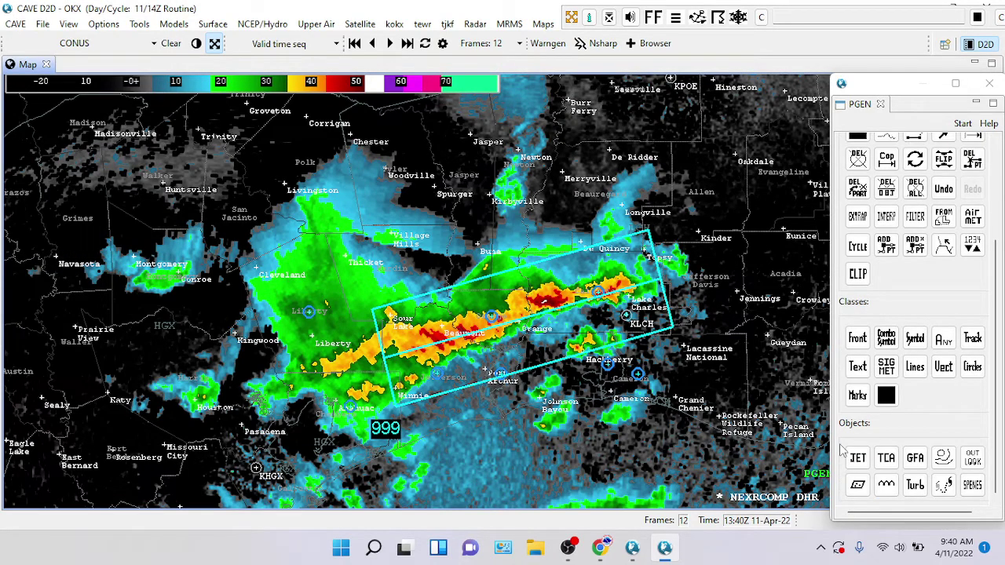
Examine the specifications and formatting options of watch 999 once more, and dismiss its attributes without changes.
click(397, 410)
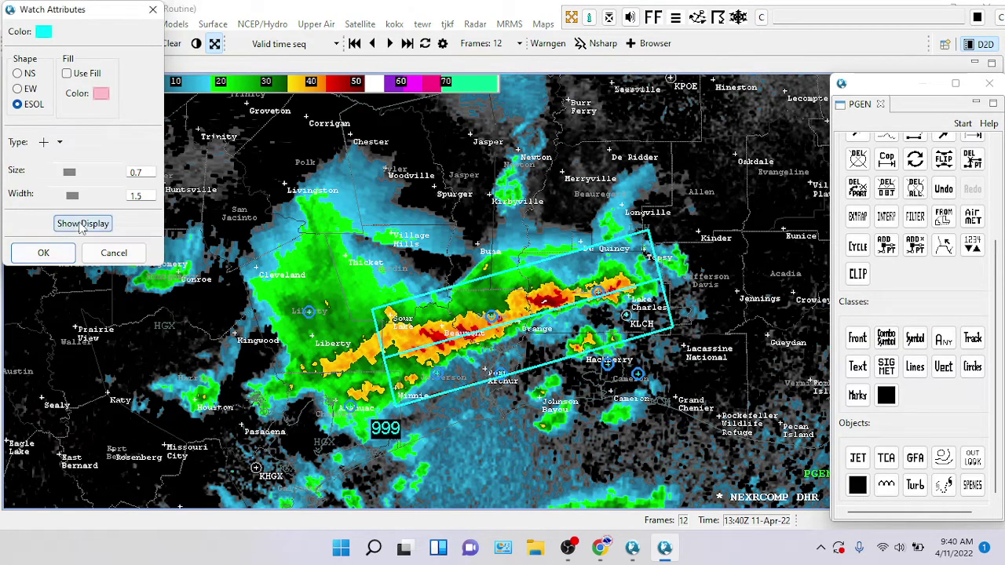
click(69, 224)
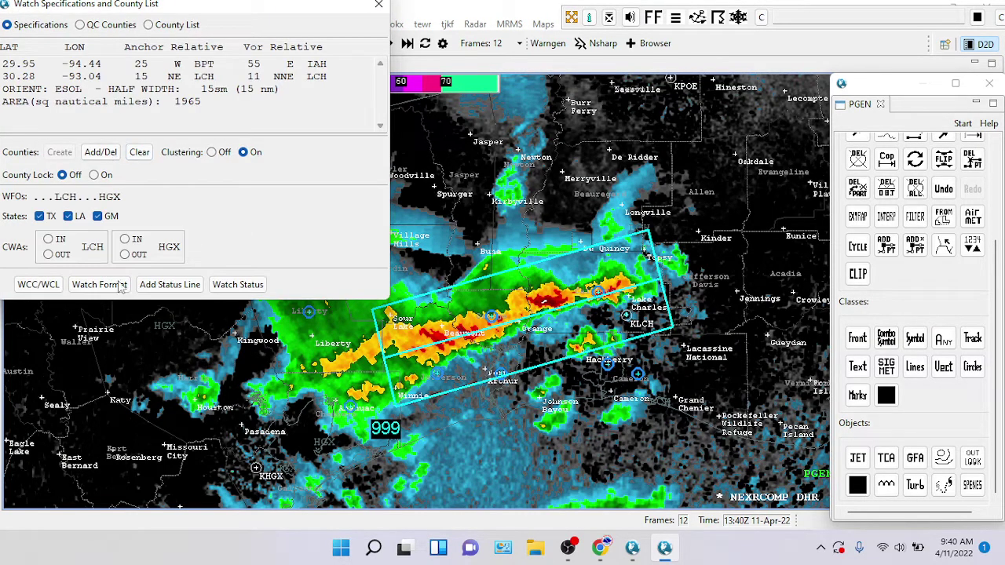
drag(254, 12, 208, 71)
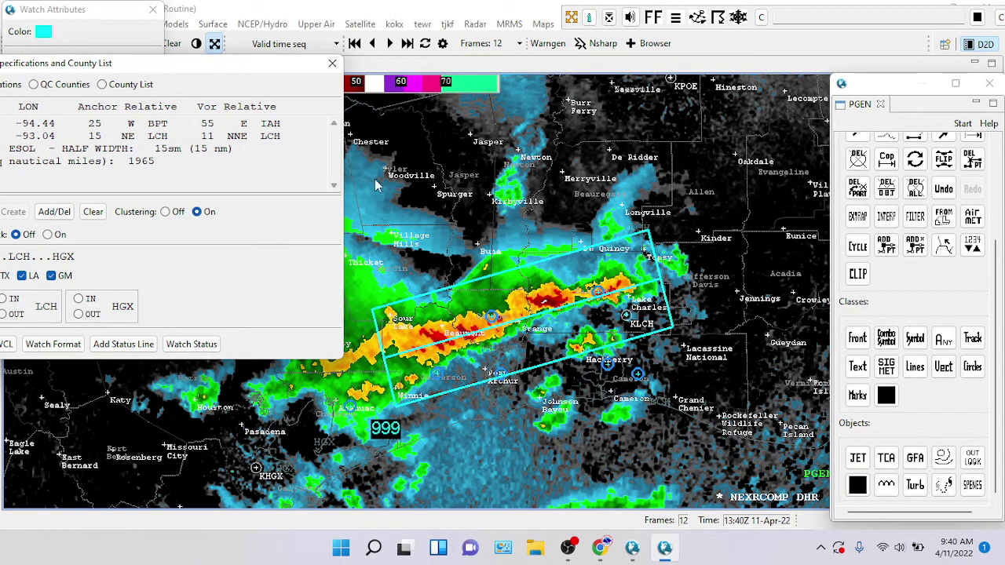
click(332, 63)
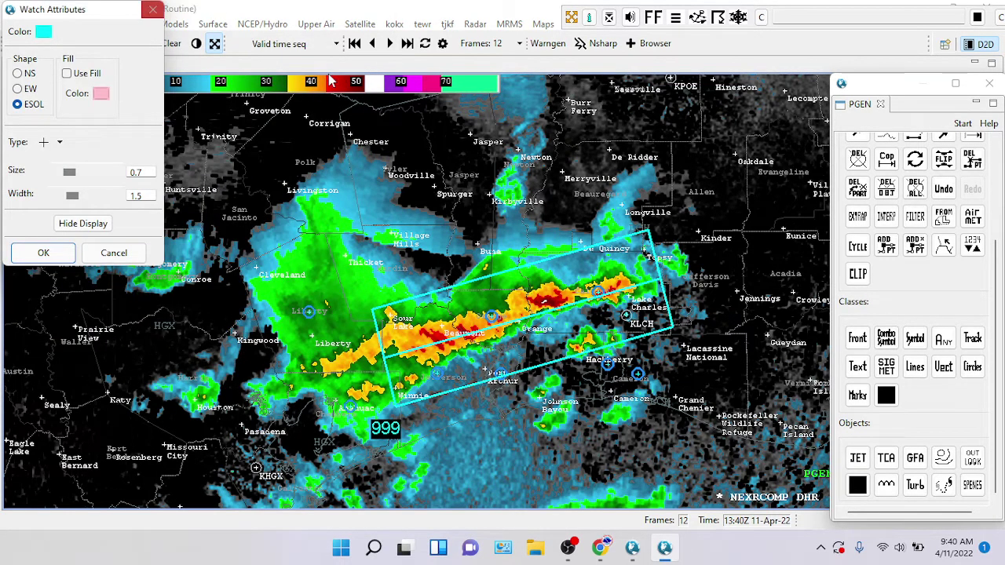
click(115, 254)
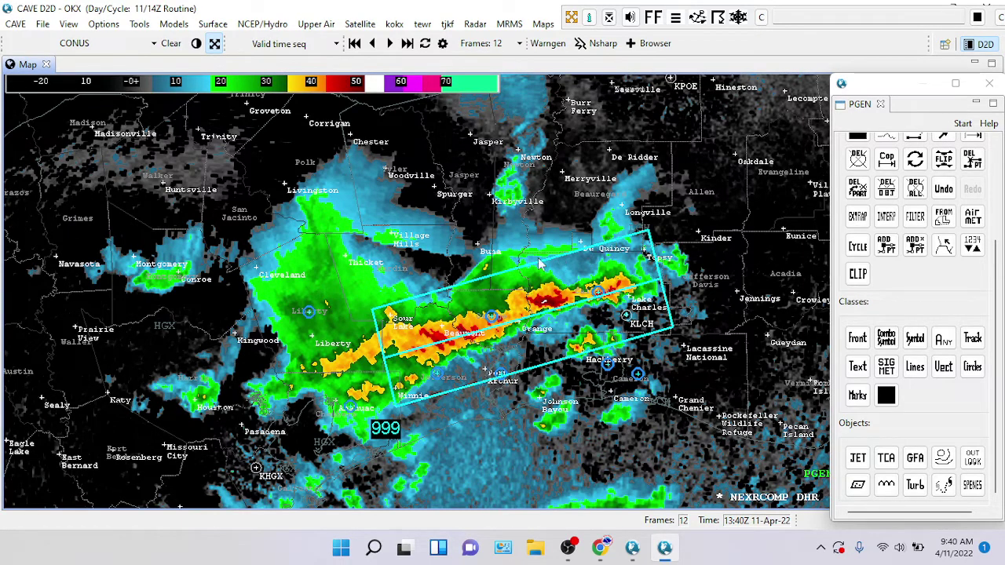
click(421, 297)
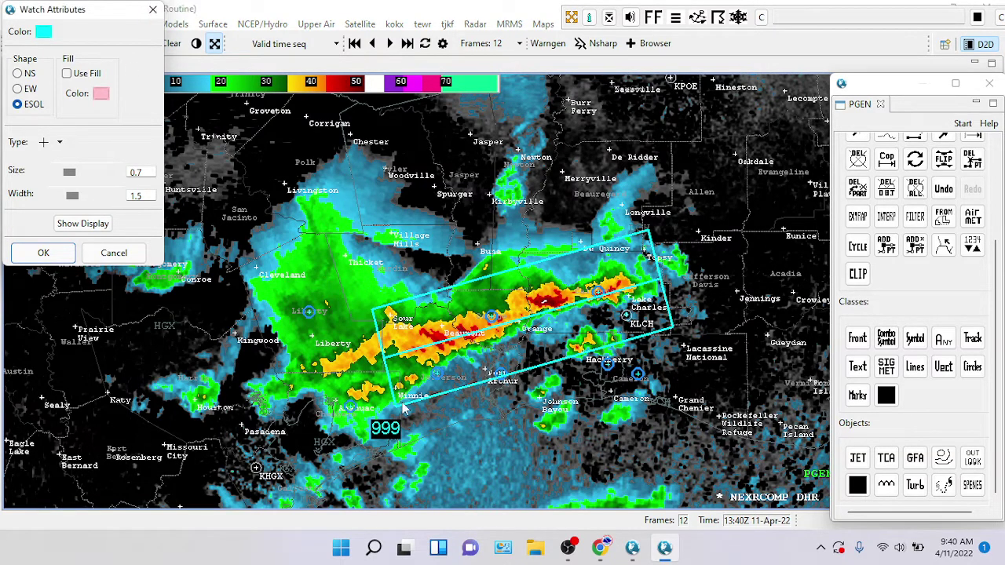
click(152, 10)
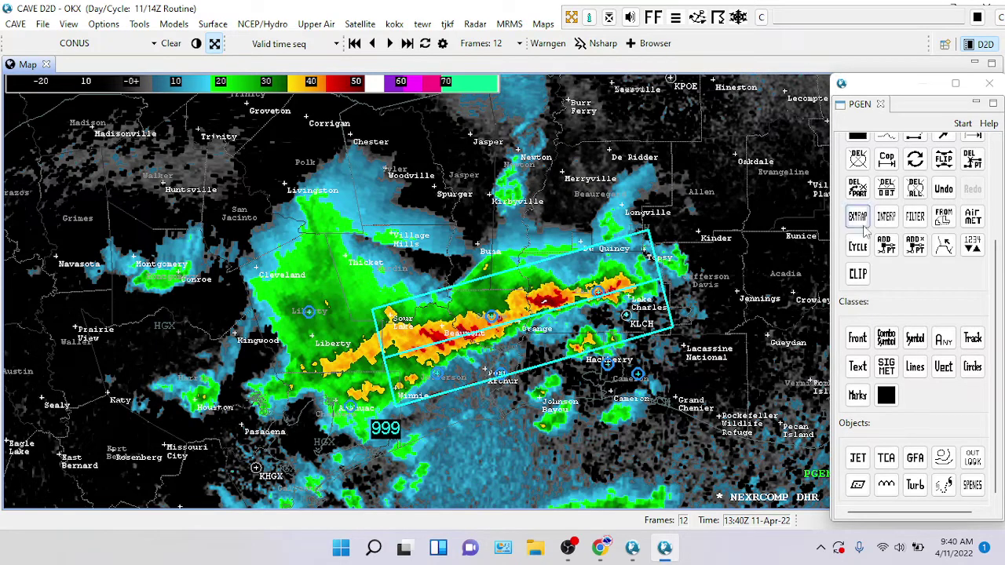
Delete watch 999 from the map with the delete-object action.
scroll(895, 250, up, 3)
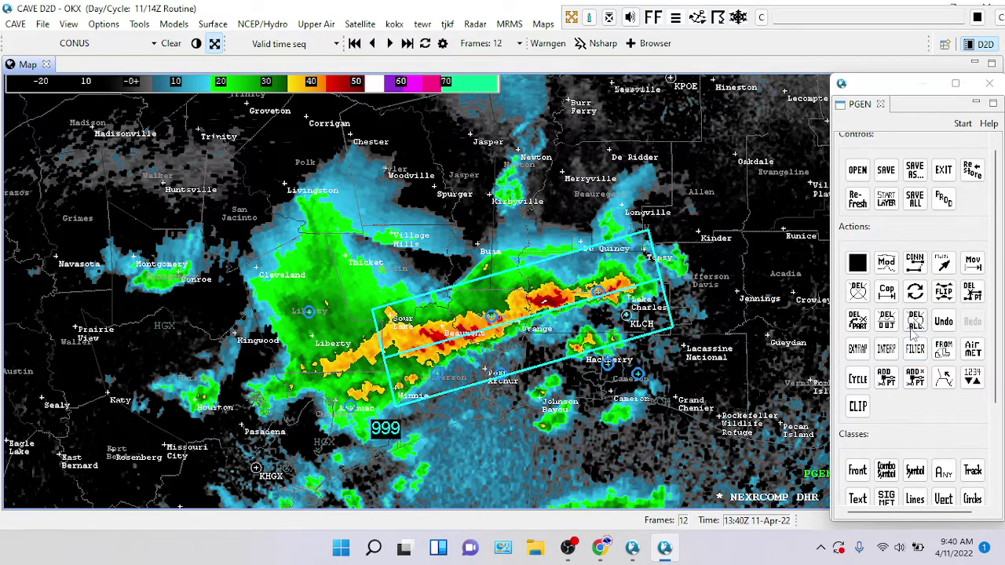
click(859, 293)
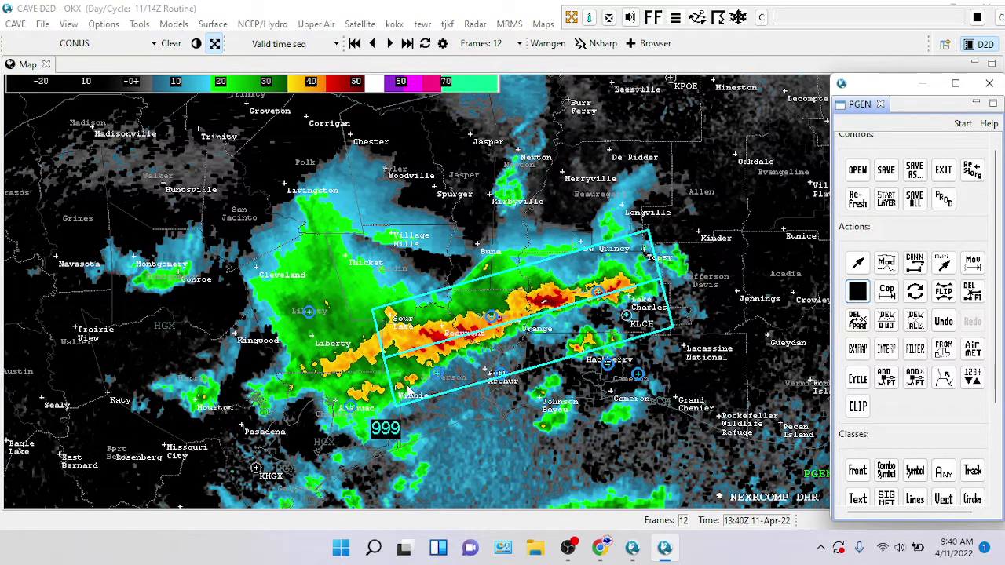
click(400, 410)
click(401, 410)
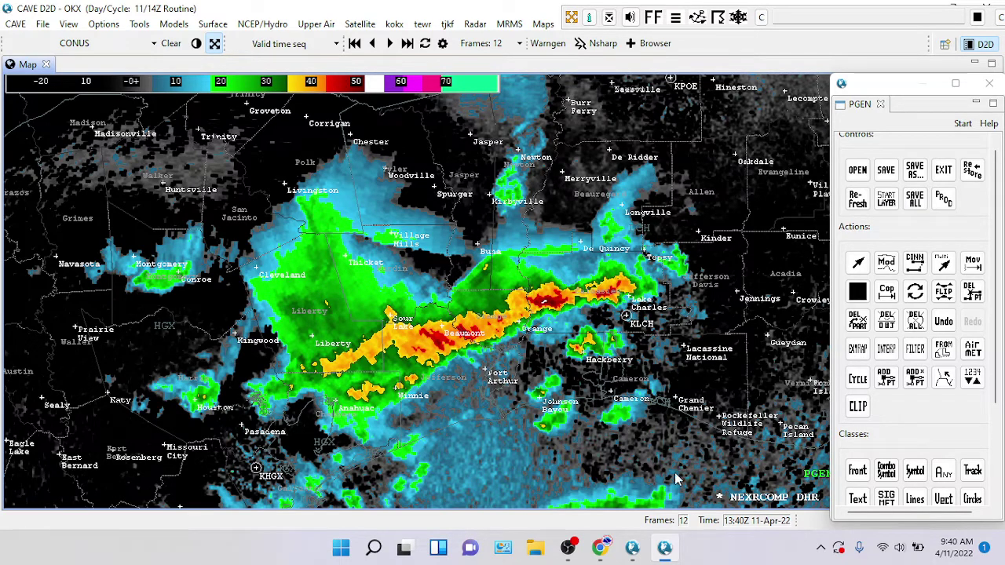
click(568, 548)
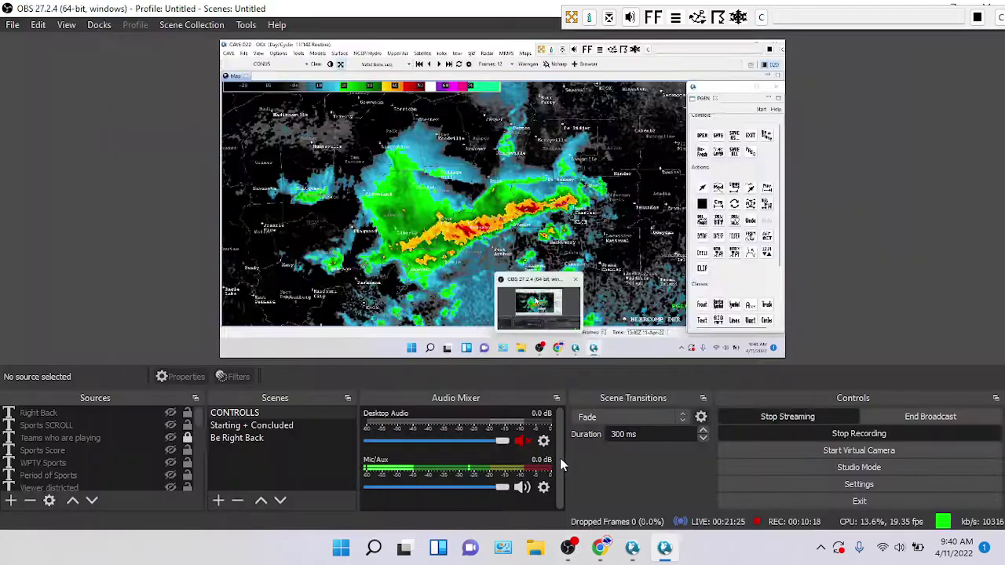